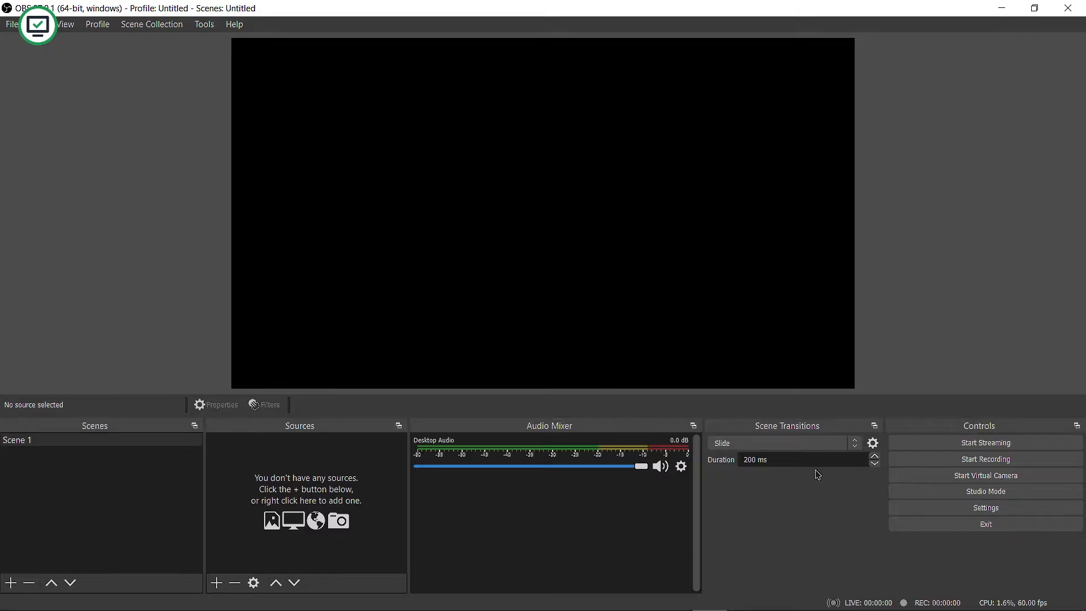
# Step: Open the output settings, look at the Advanced output mode, and set the mode back to Simple
pyautogui.click(961, 506)
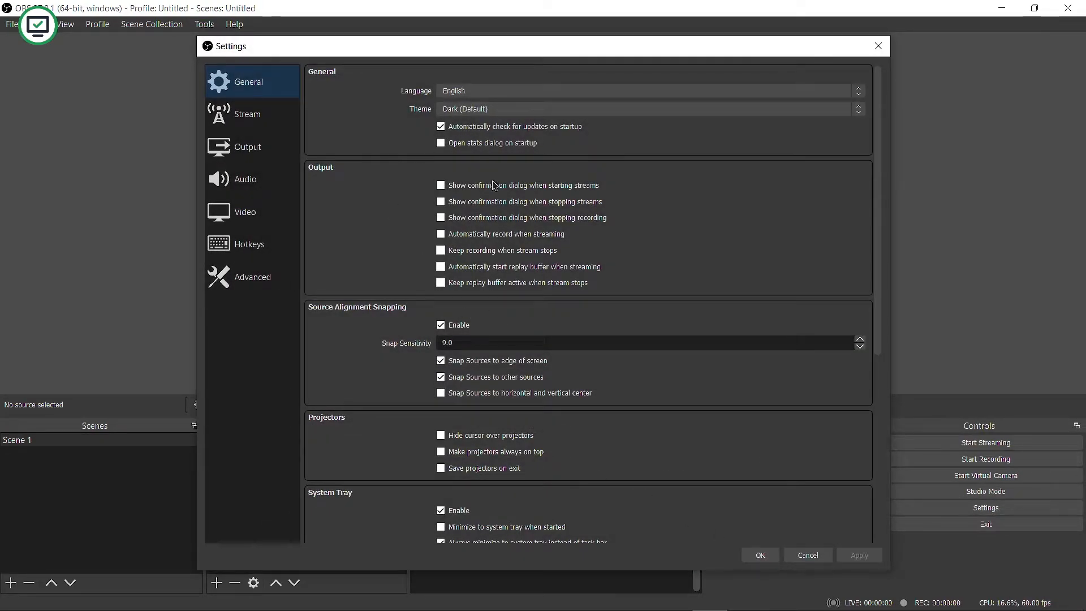
pyautogui.click(276, 146)
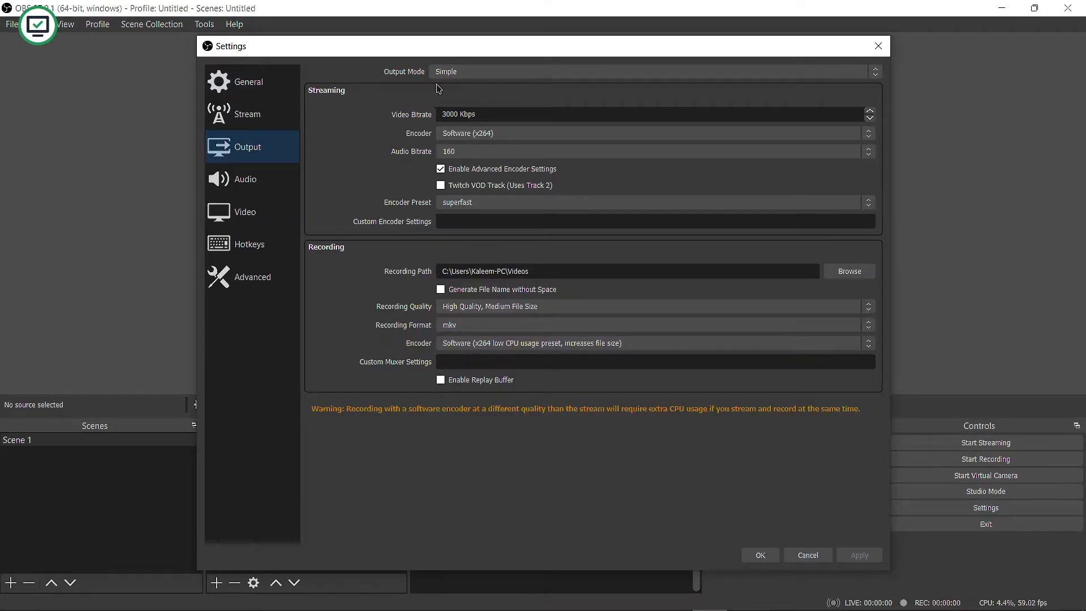
pyautogui.click(499, 73)
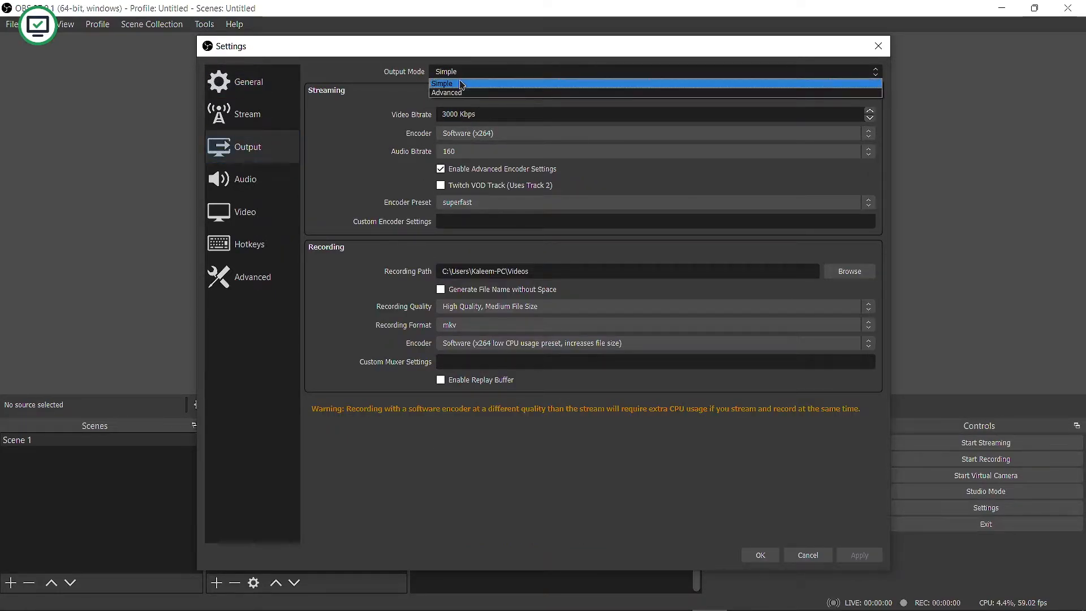
pyautogui.click(463, 83)
pyautogui.click(466, 75)
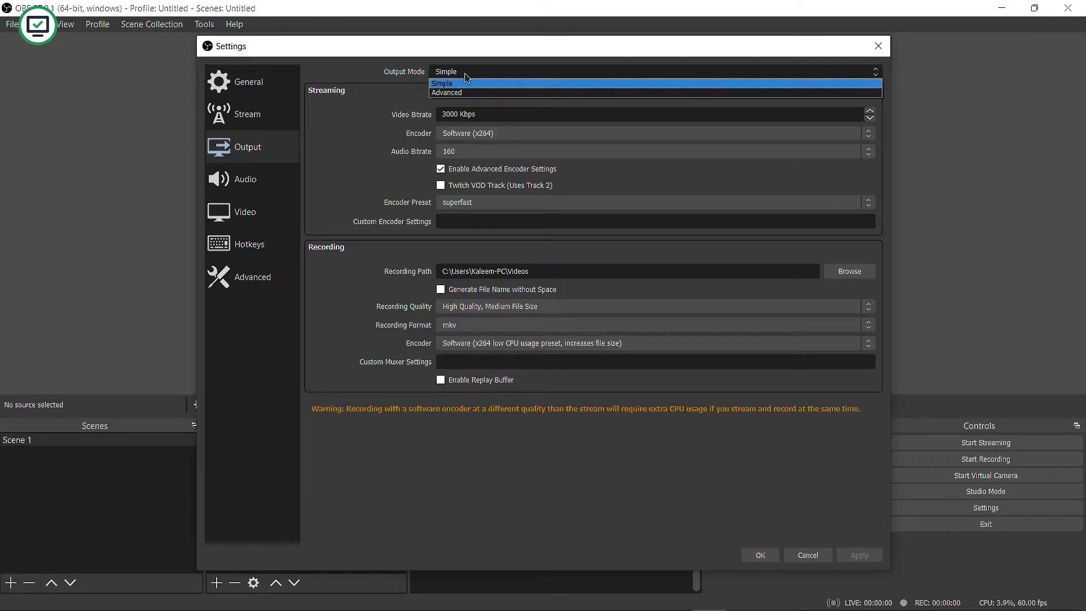
pyautogui.click(461, 94)
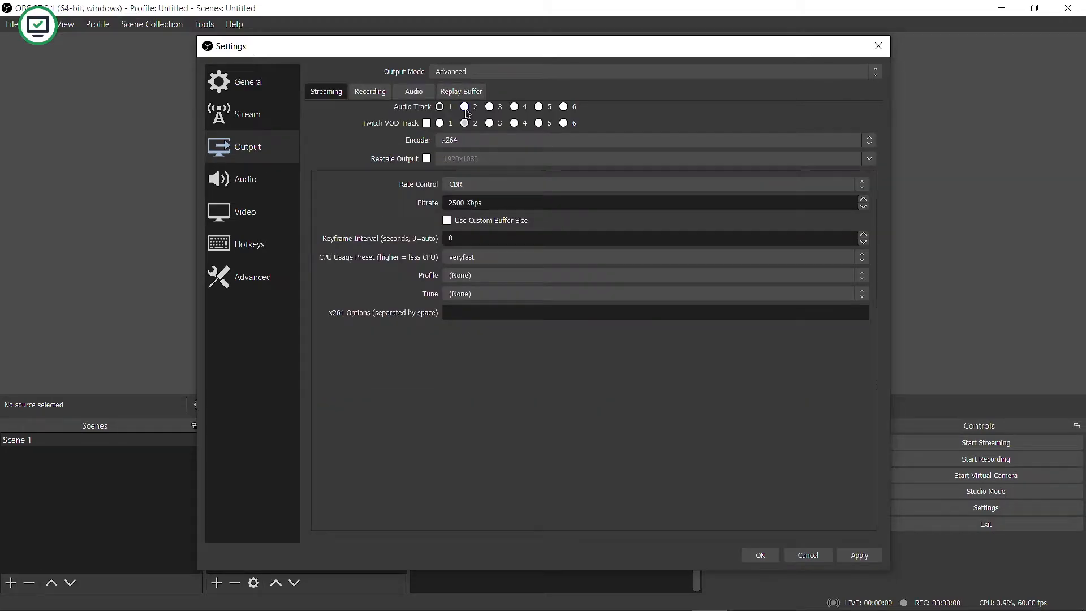
pyautogui.click(456, 72)
pyautogui.click(453, 85)
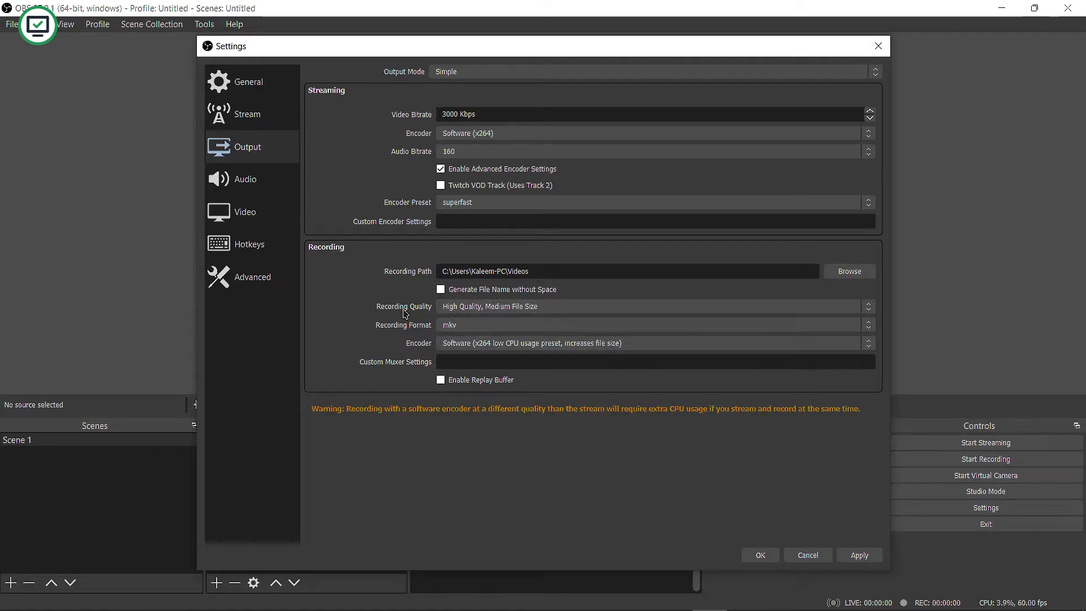
# Step: Configure recording with High Quality, Medium File Size, the mp4 format and the Software (x264 low CPU usage preset) encoder
pyautogui.click(575, 310)
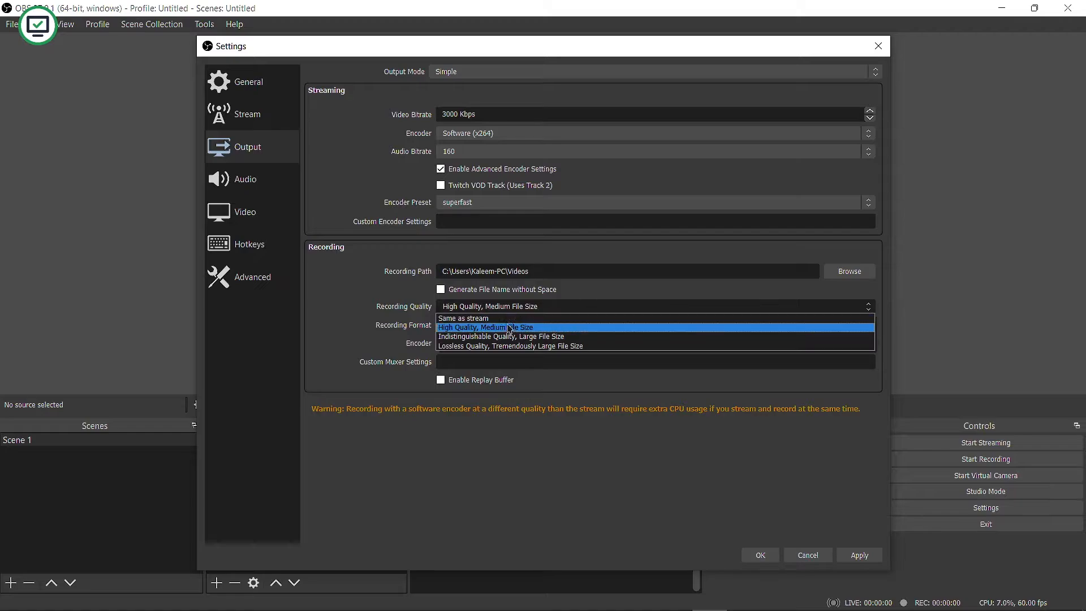
pyautogui.click(482, 329)
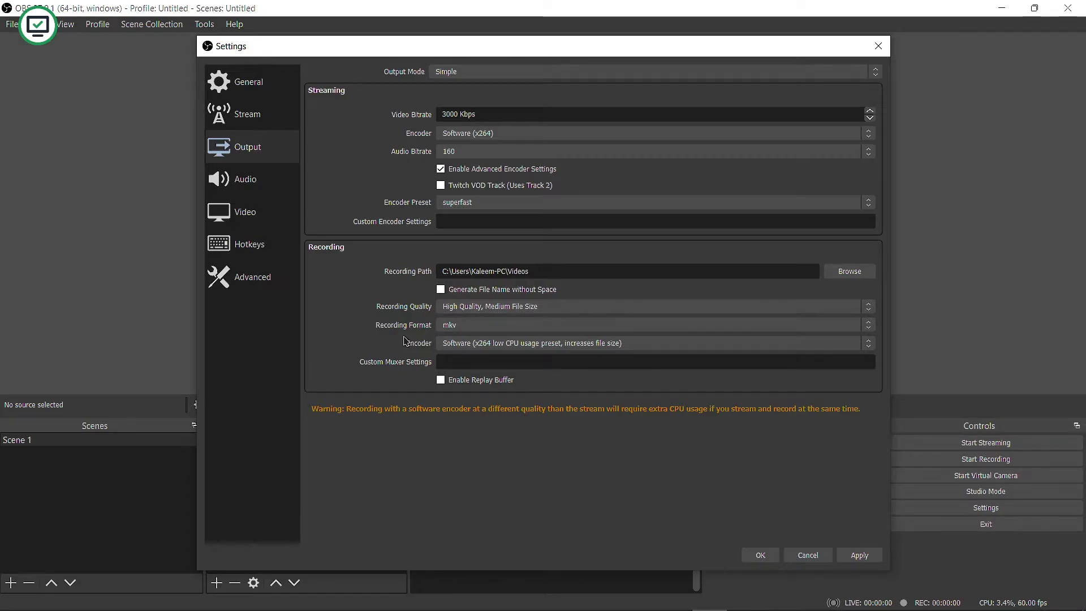
pyautogui.click(504, 326)
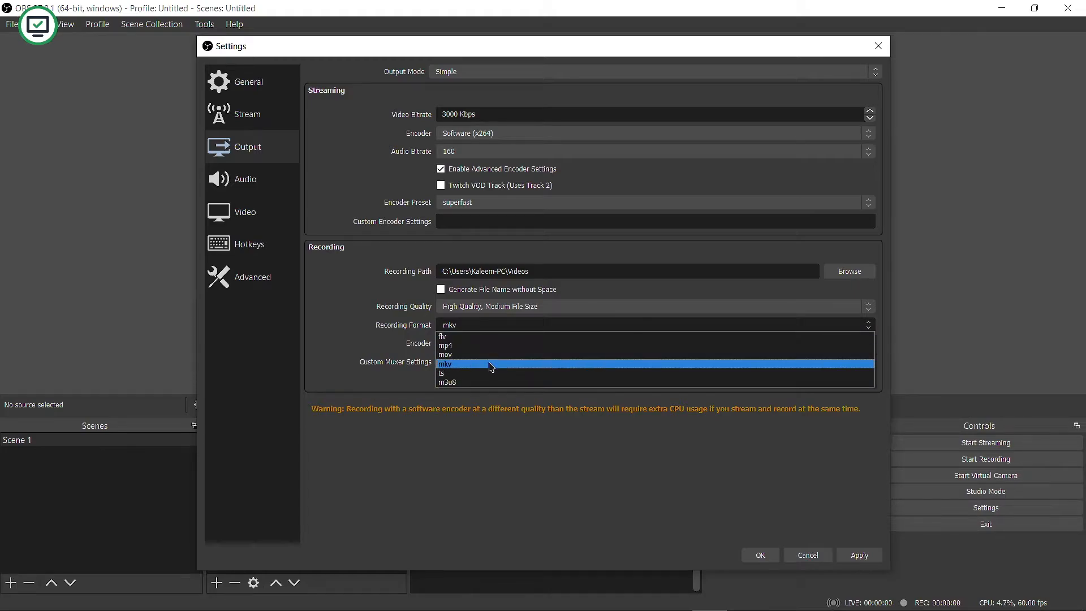
pyautogui.click(489, 346)
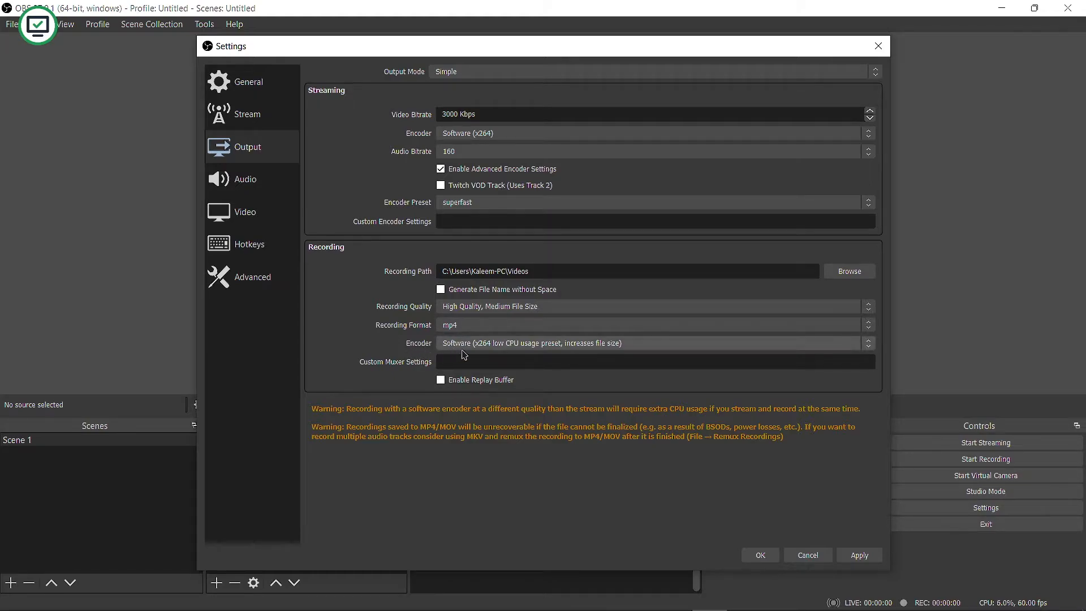
pyautogui.click(484, 349)
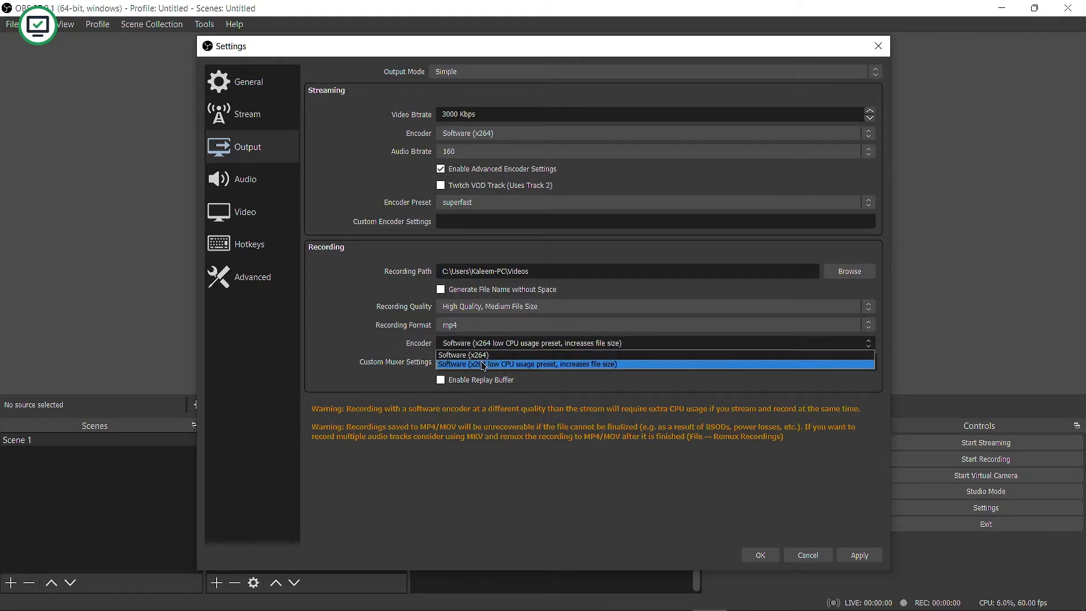
pyautogui.click(481, 365)
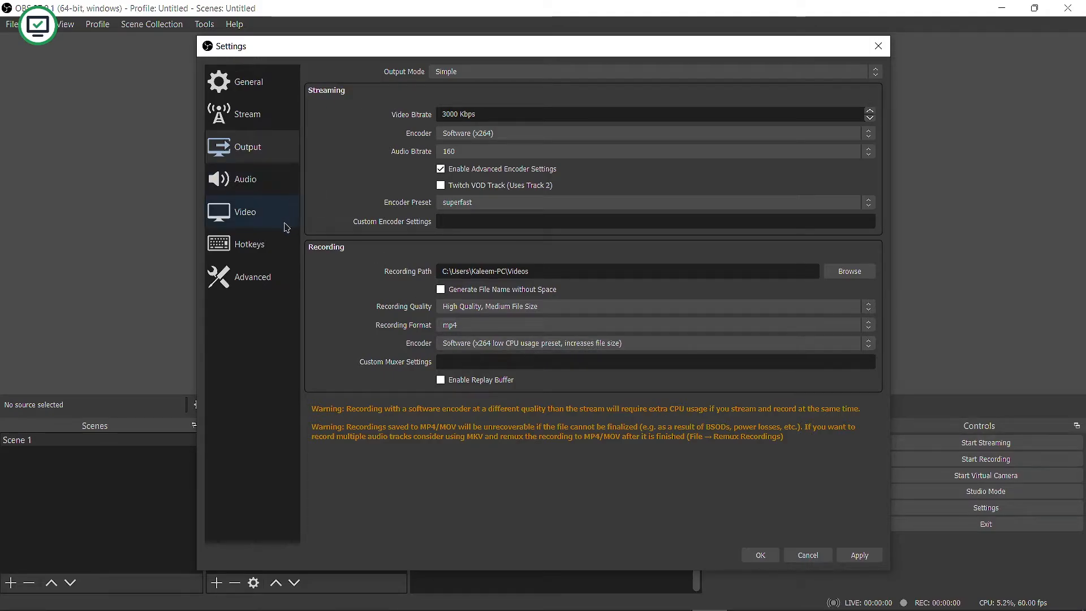
# Step: Set the base canvas resolution to 1280x720 in the video settings
pyautogui.click(261, 226)
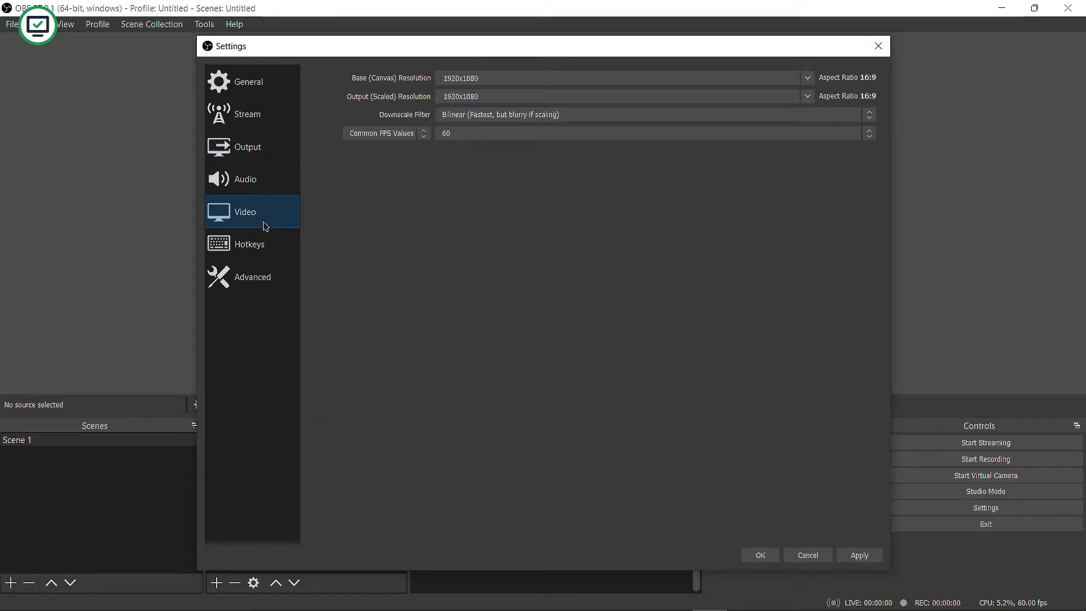
pyautogui.click(807, 78)
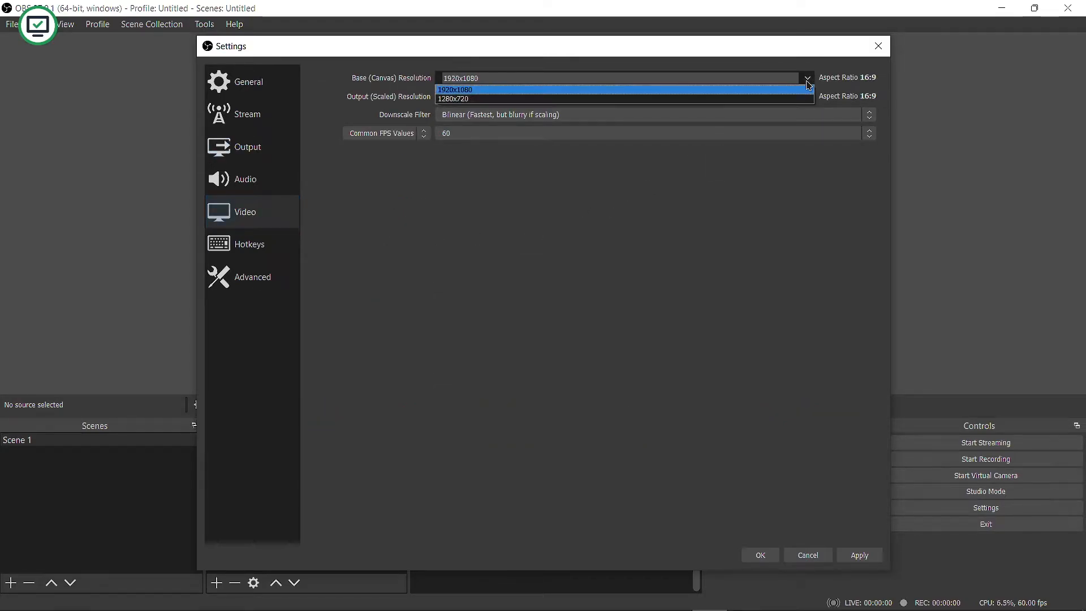
pyautogui.click(644, 93)
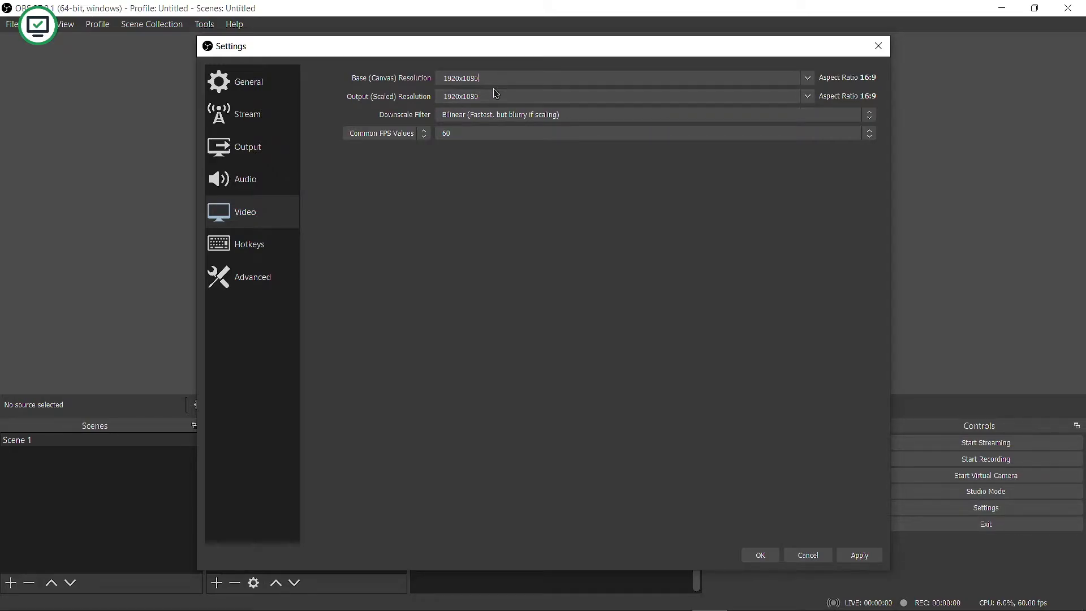
pyautogui.click(807, 78)
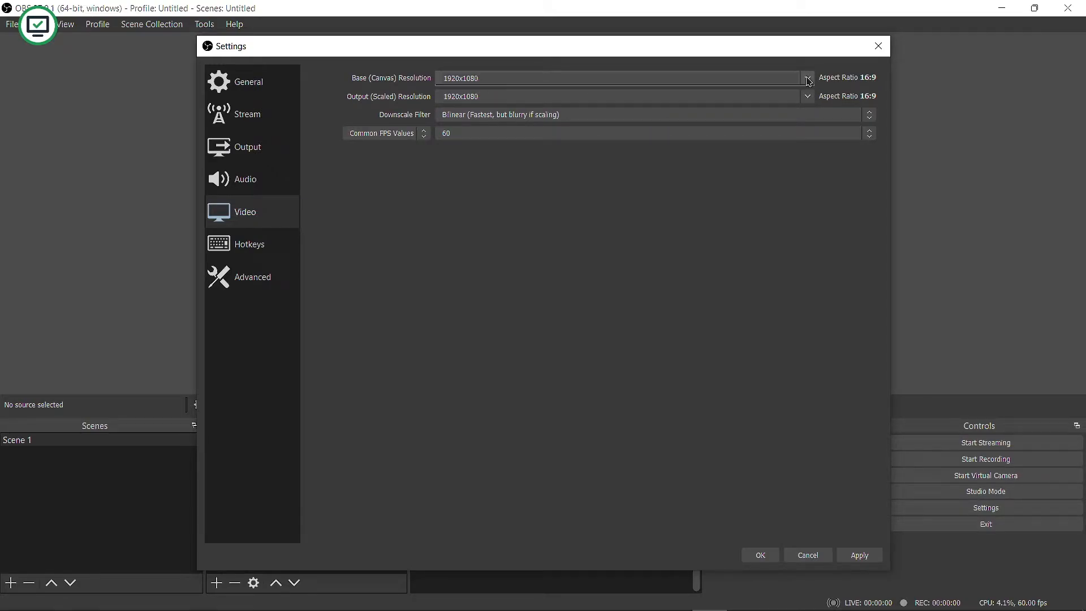
pyautogui.click(653, 103)
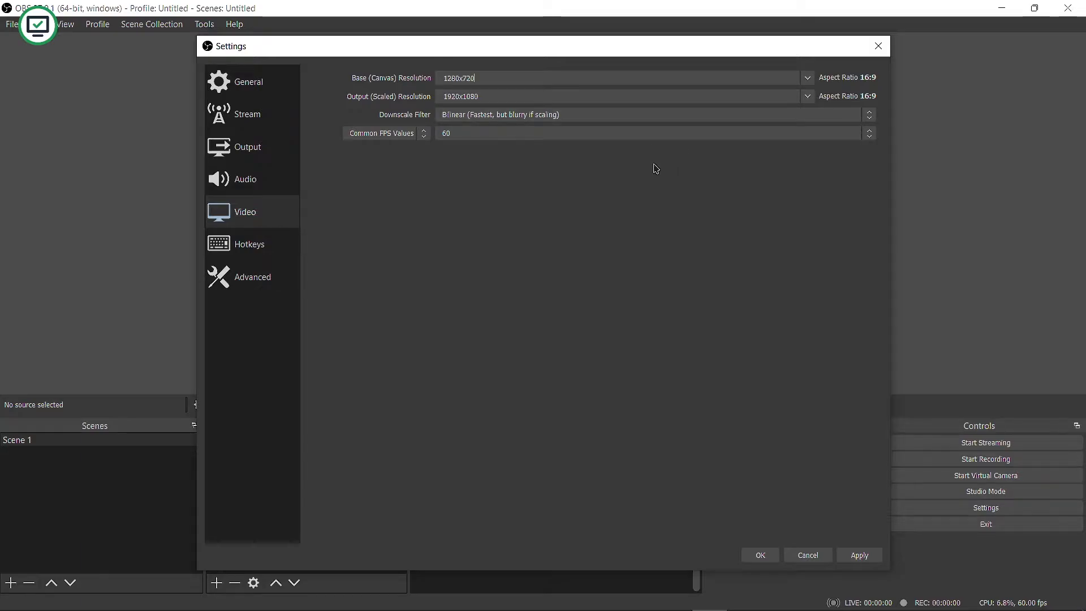
# Step: Set the common FPS value for the video to 30
pyautogui.click(864, 133)
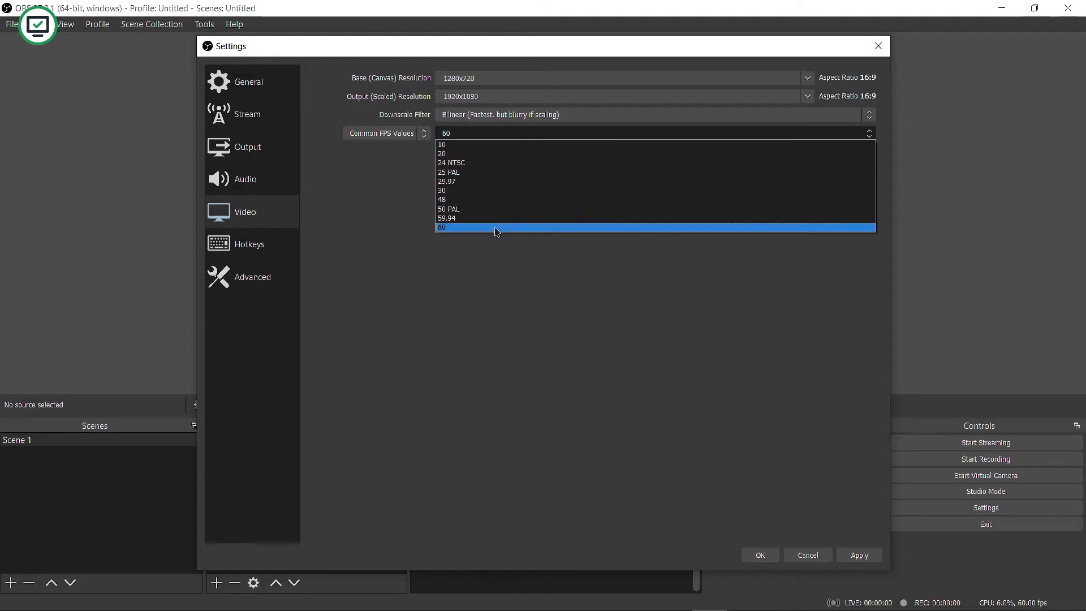
pyautogui.click(496, 227)
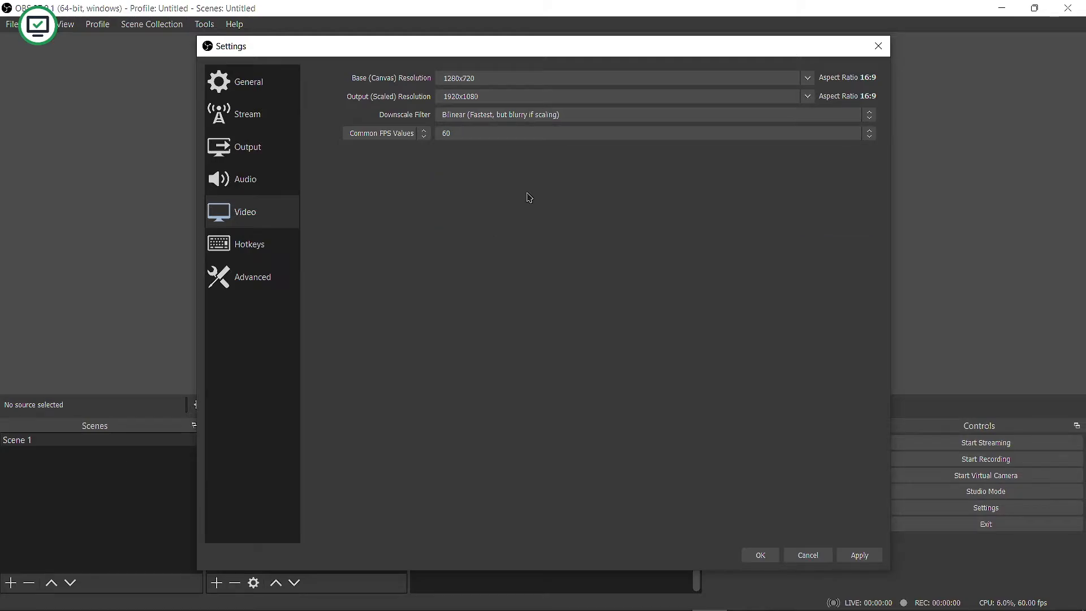
pyautogui.click(516, 135)
pyautogui.click(474, 190)
# Step: Set the process priority to High in the advanced settings, trying Above Normal as well, and accept all settings
pyautogui.click(259, 281)
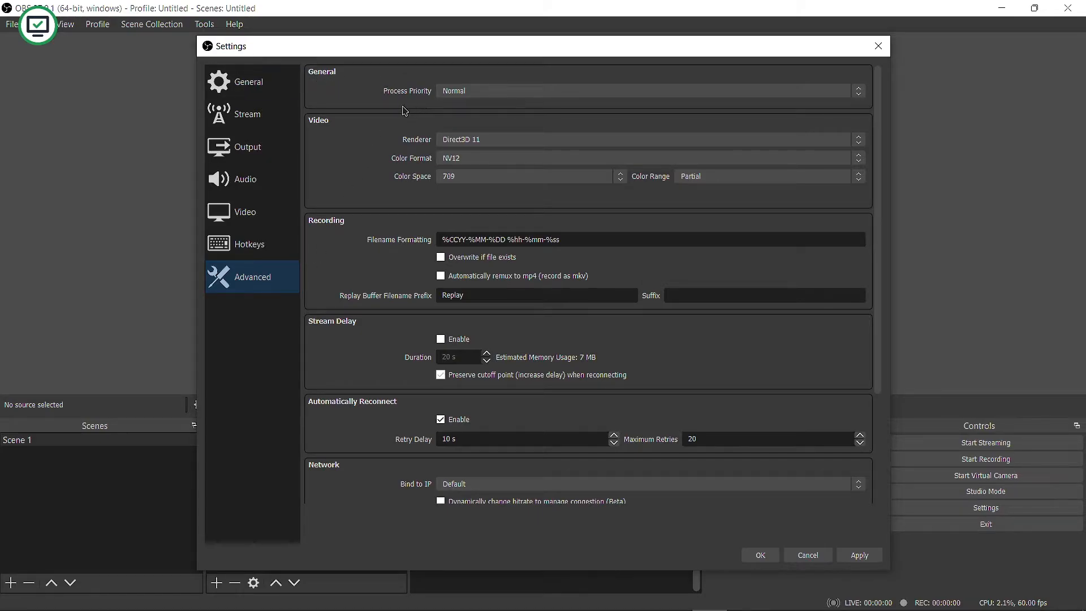
pyautogui.click(482, 95)
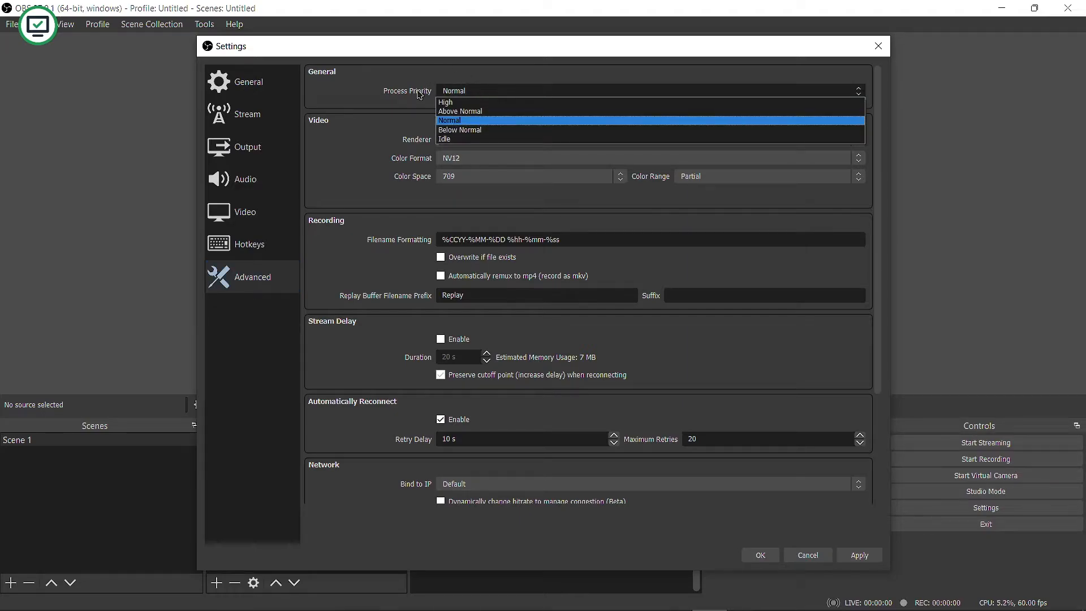
pyautogui.click(464, 103)
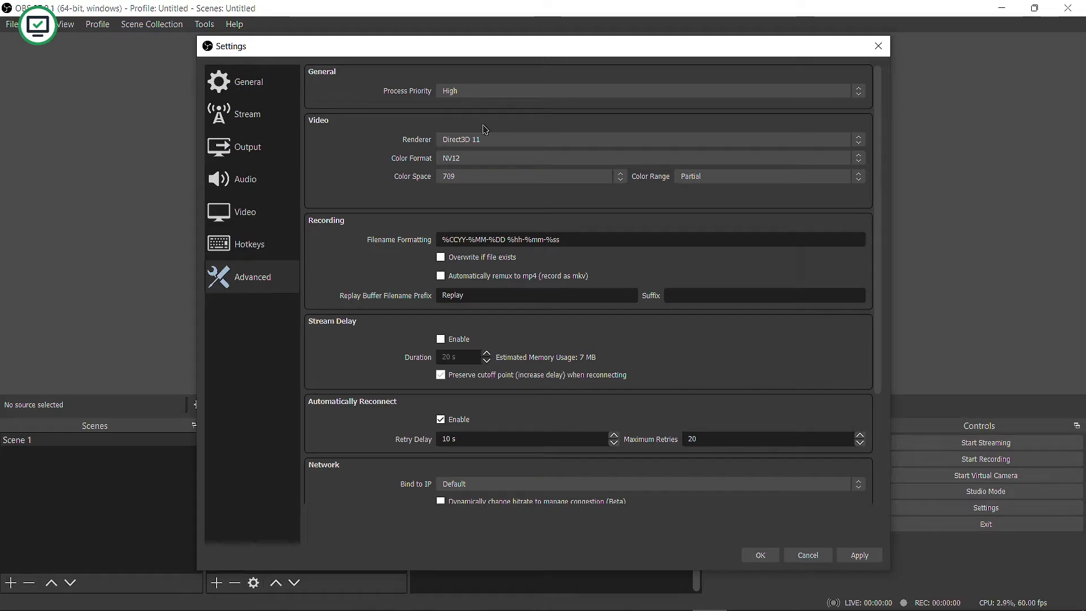
pyautogui.click(460, 91)
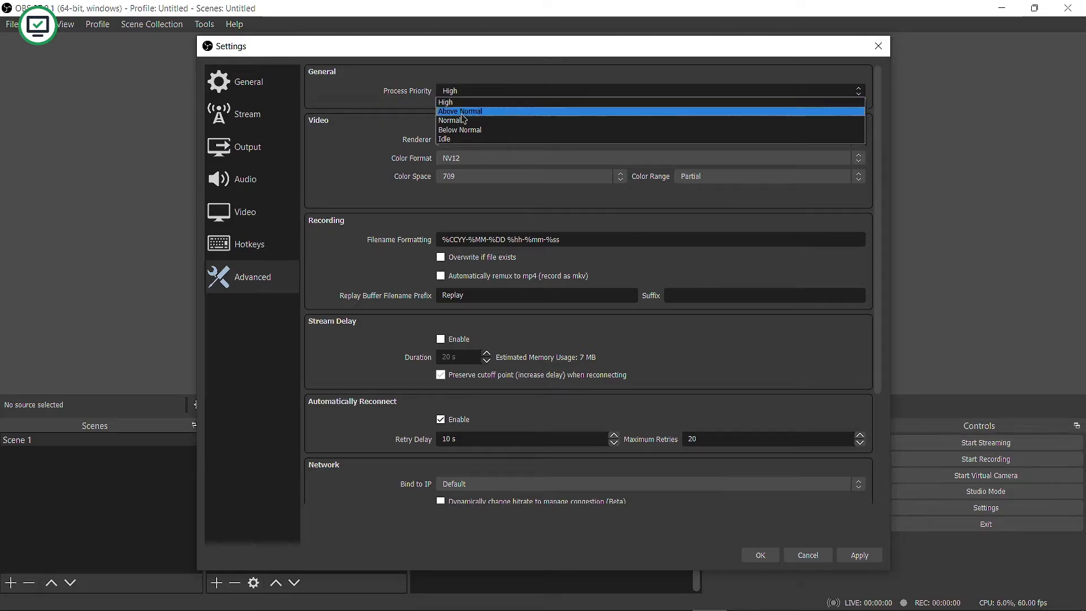
pyautogui.click(461, 111)
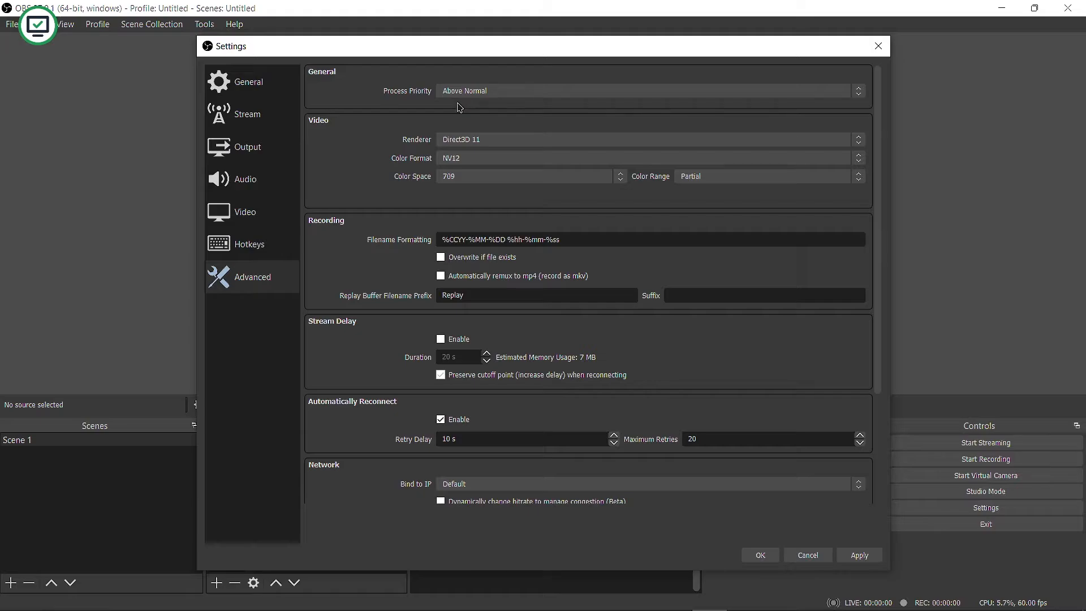
pyautogui.click(456, 95)
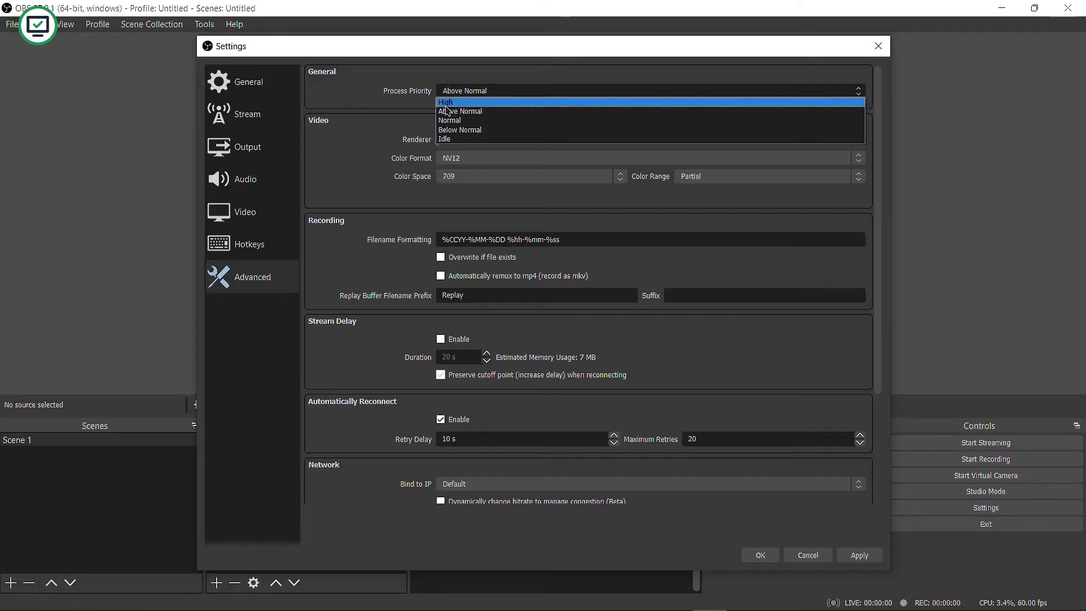
pyautogui.click(446, 104)
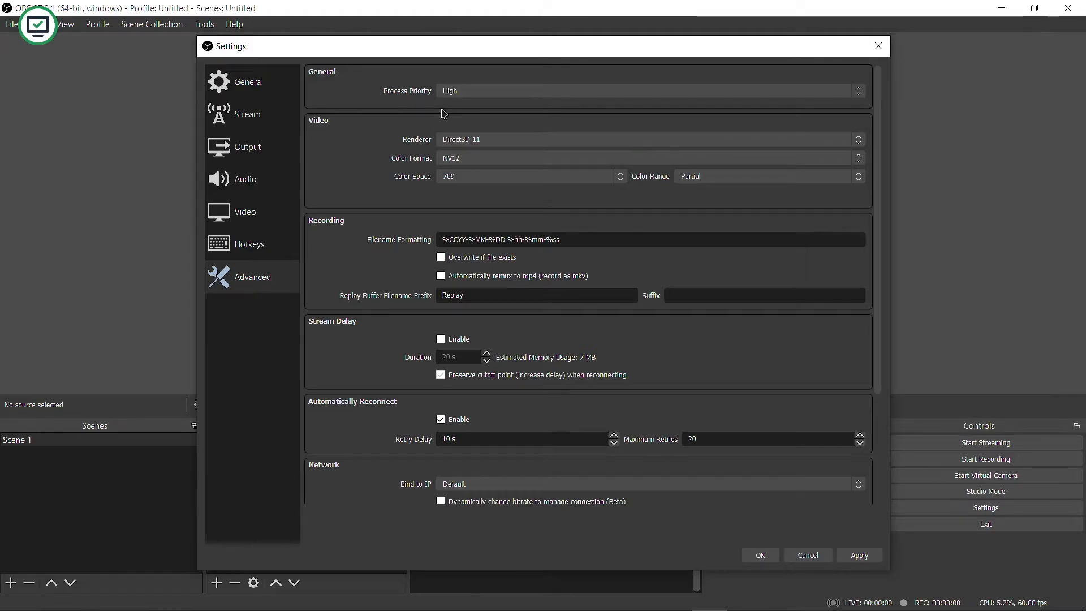
pyautogui.press('Return')
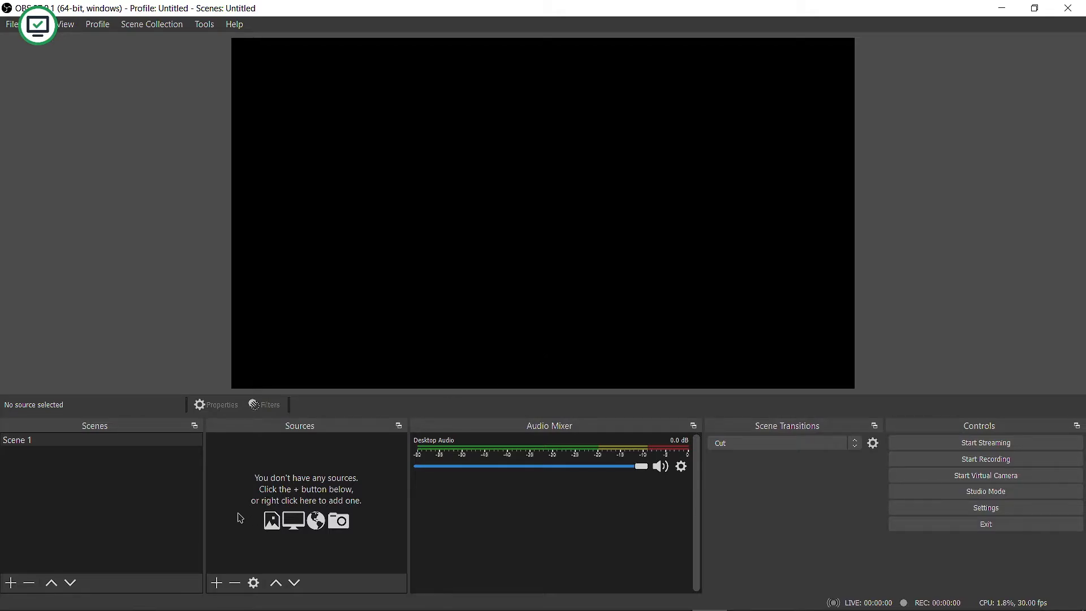
# Step: Add a new Display Capture source for Display 1 with cursor capture enabled to Scene 1
pyautogui.click(216, 582)
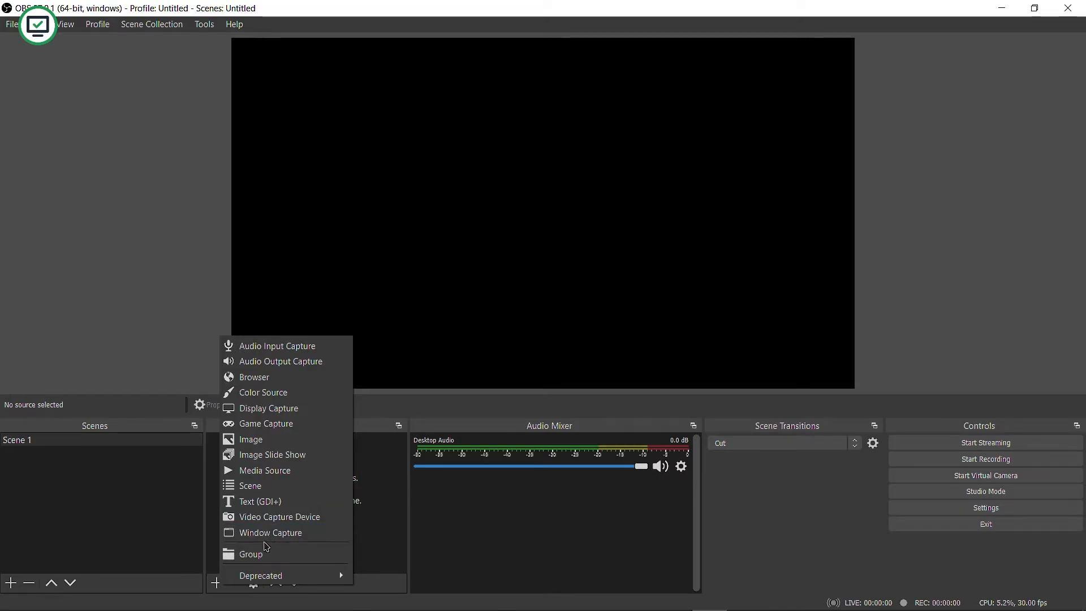
pyautogui.click(264, 410)
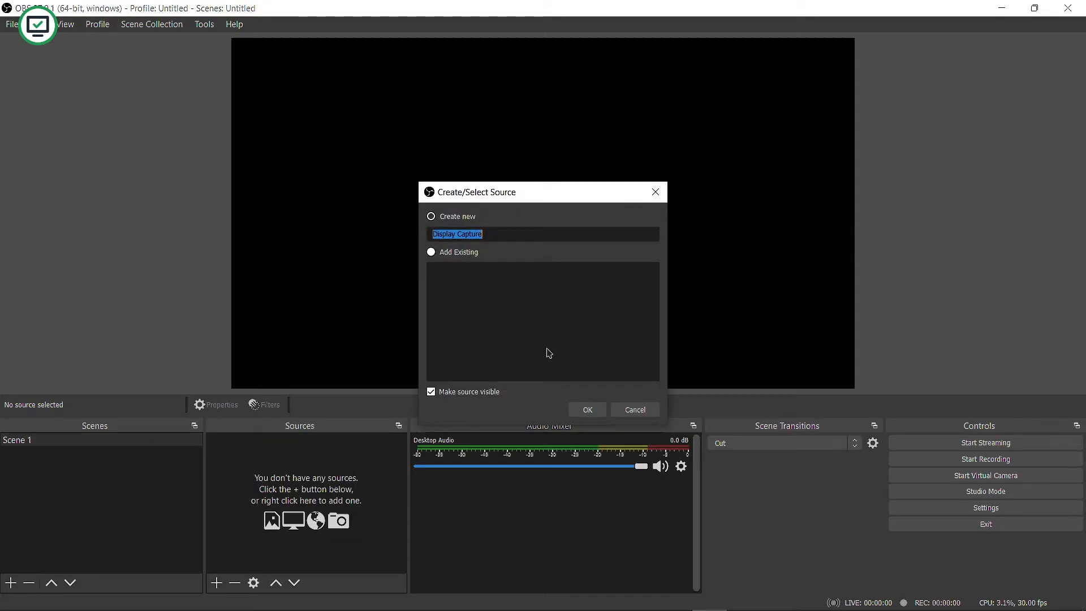
pyautogui.click(588, 410)
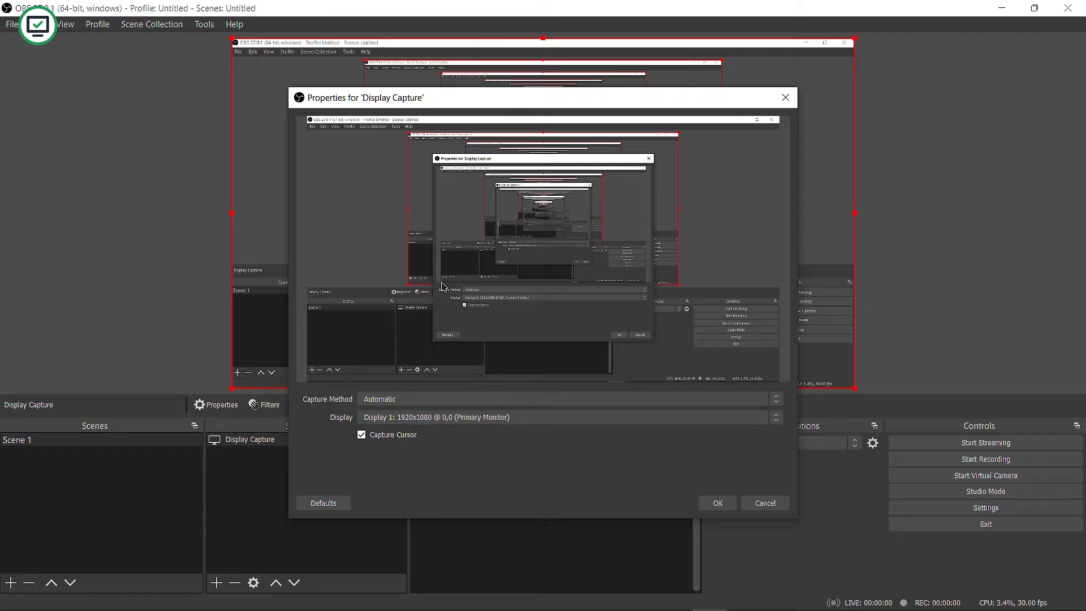
pyautogui.click(717, 503)
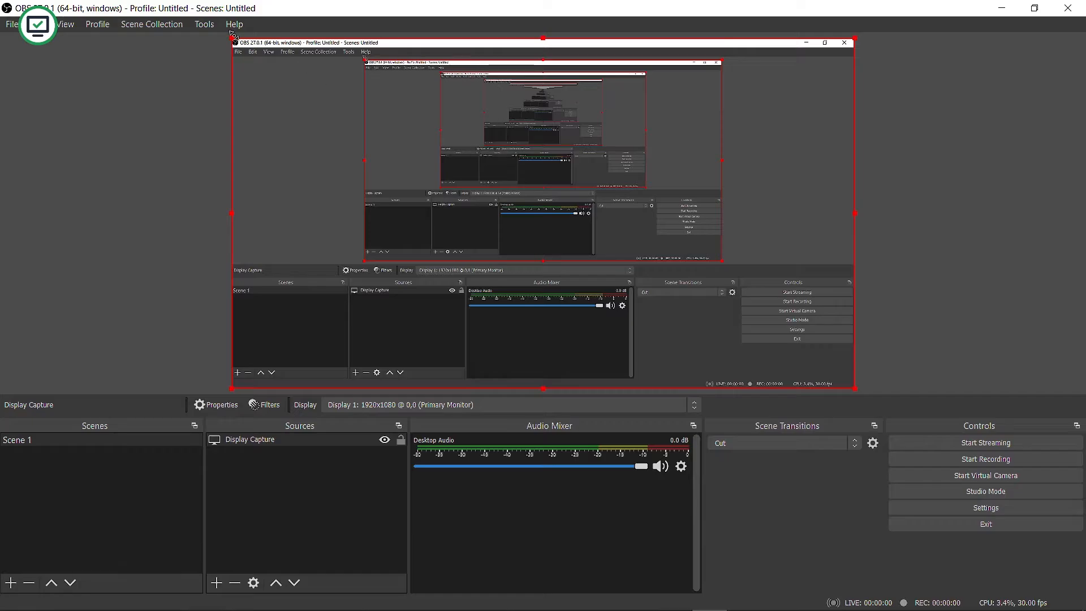
# Step: Shrink the display capture in the preview from its upper-left corner and fit it back to the full canvas
pyautogui.moveTo(236, 50); pyautogui.dragTo(346, 77)
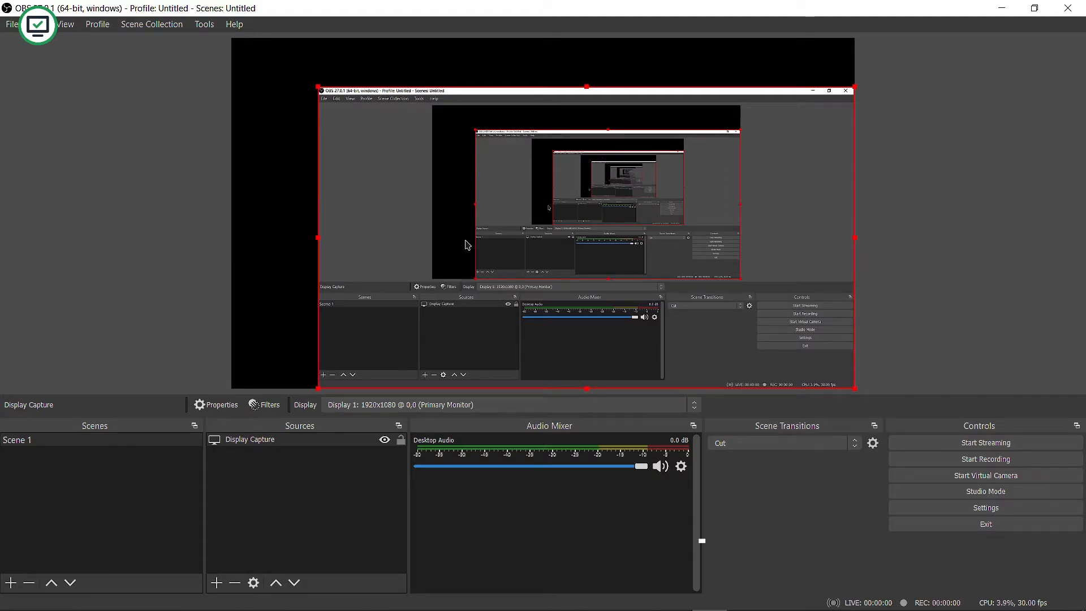
pyautogui.hotkey('ctrl', 'f')
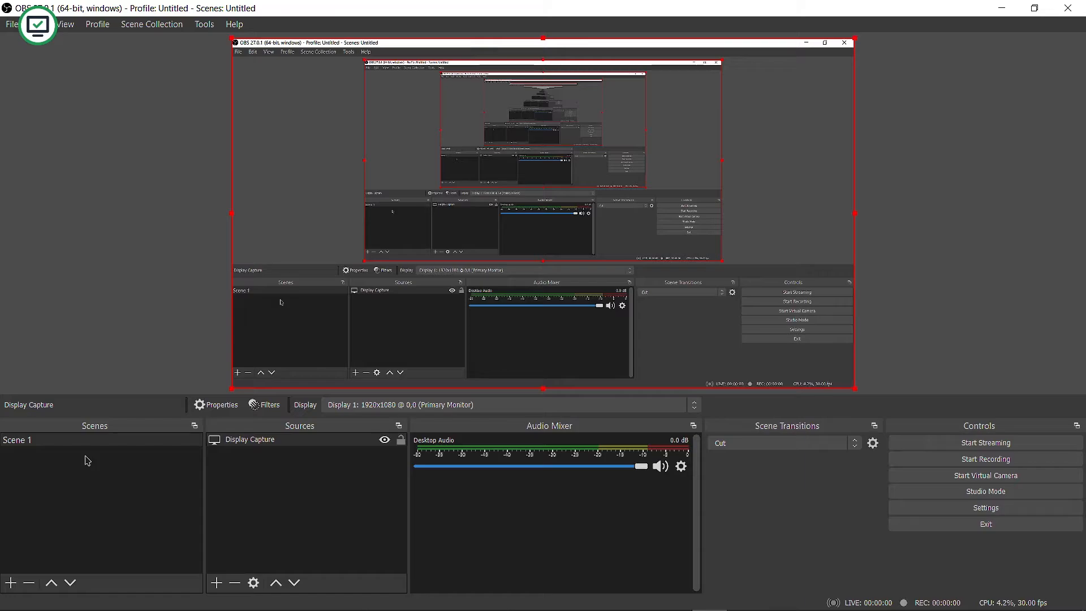
# Step: Select Scene 1 and its Display Capture source
pyautogui.click(69, 442)
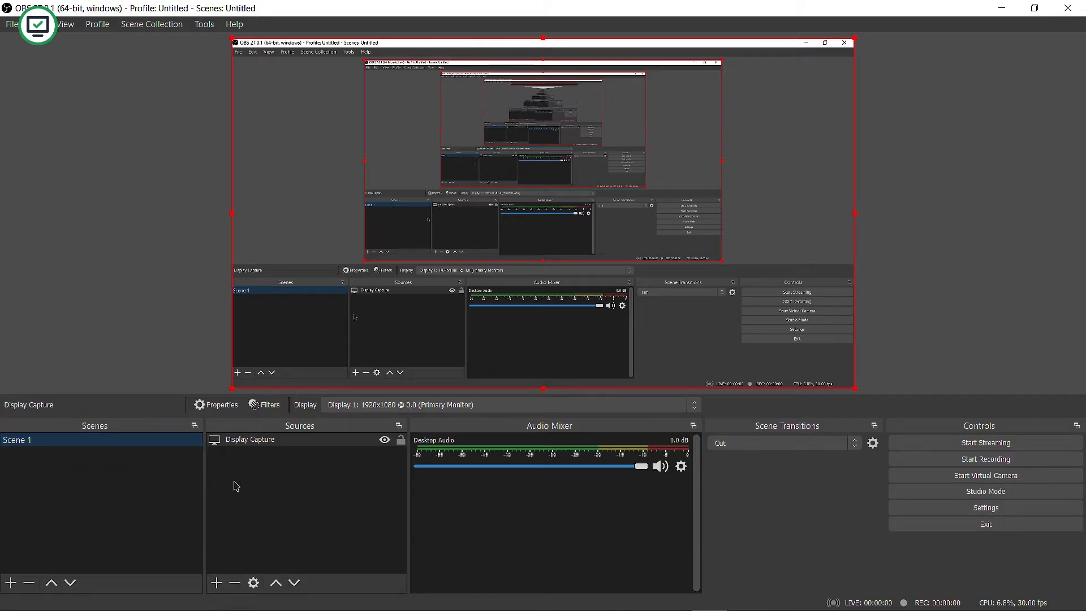
pyautogui.click(297, 444)
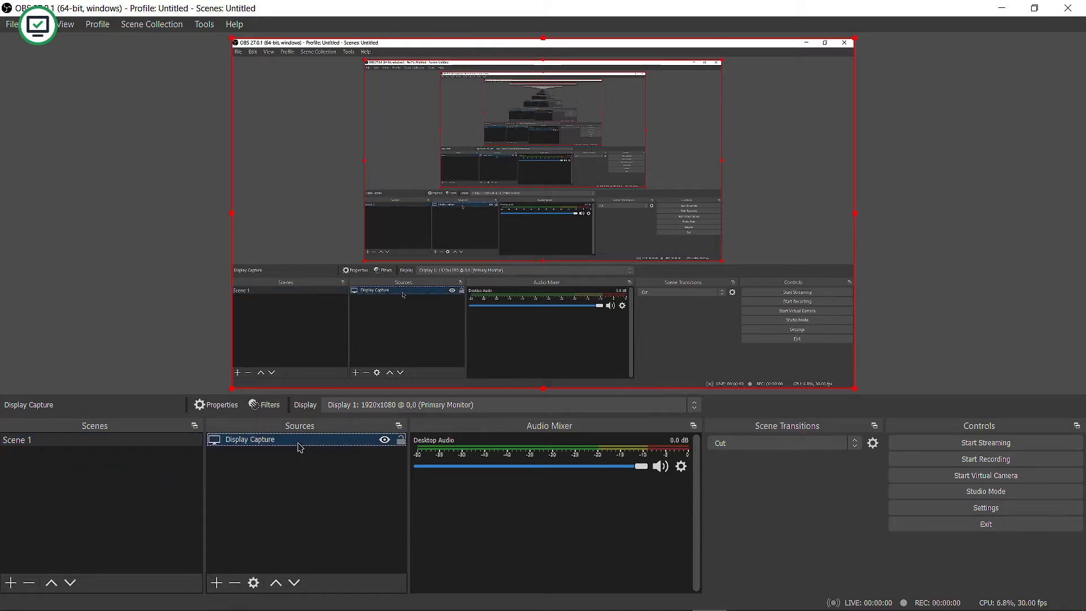
# Step: Add a second scene named Scene 2 with a new Display Capture 2 source, keeping its default properties
pyautogui.click(11, 583)
pyautogui.click(506, 339)
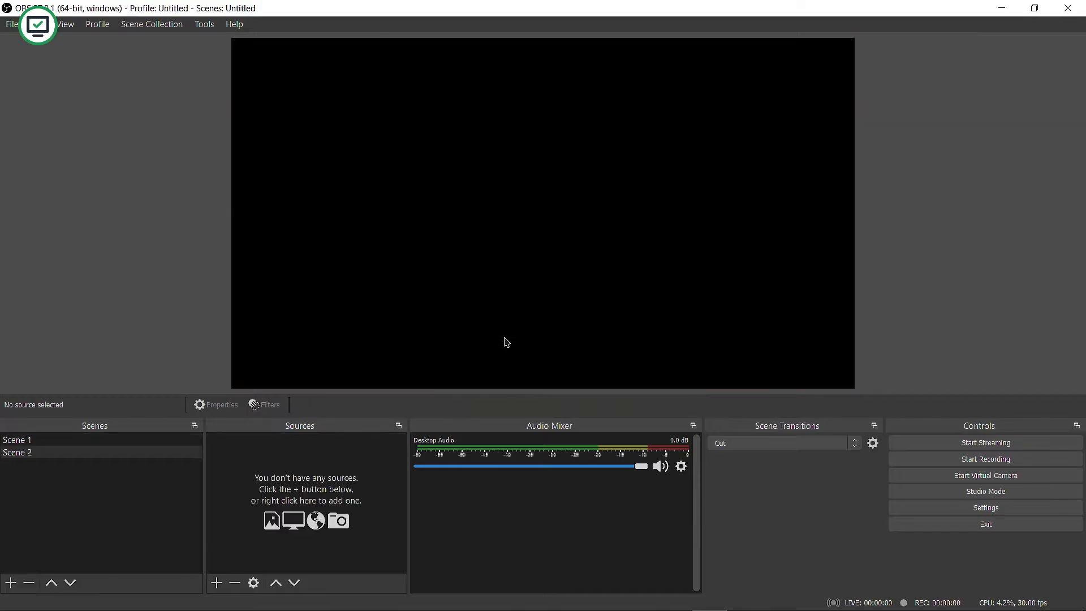
pyautogui.click(217, 582)
pyautogui.click(275, 407)
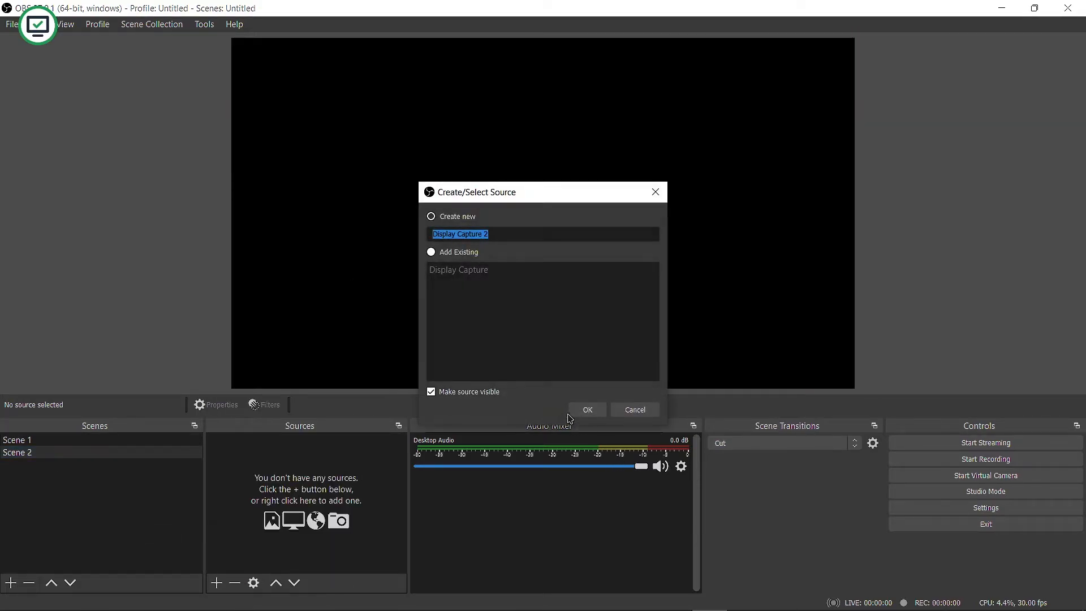
pyautogui.click(587, 409)
pyautogui.click(716, 503)
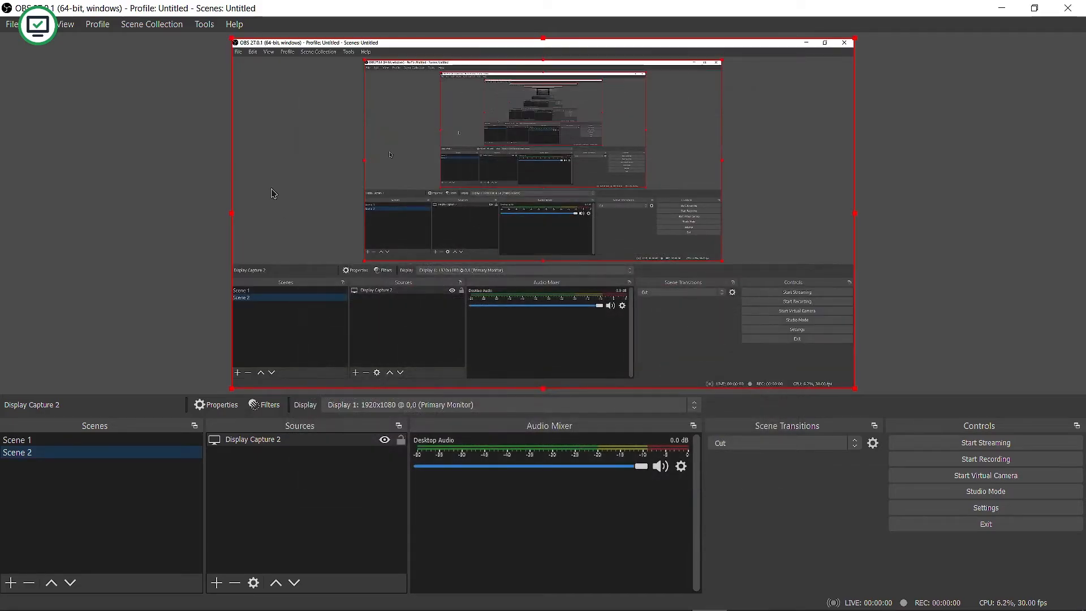
# Step: Shrink and centre Scene 2's display capture at about two-thirds of the canvas size, and compare it with Scene 1 by switching scenes
pyautogui.moveTo(228, 38); pyautogui.dragTo(435, 291)
pyautogui.moveTo(530, 241); pyautogui.dragTo(441, 196)
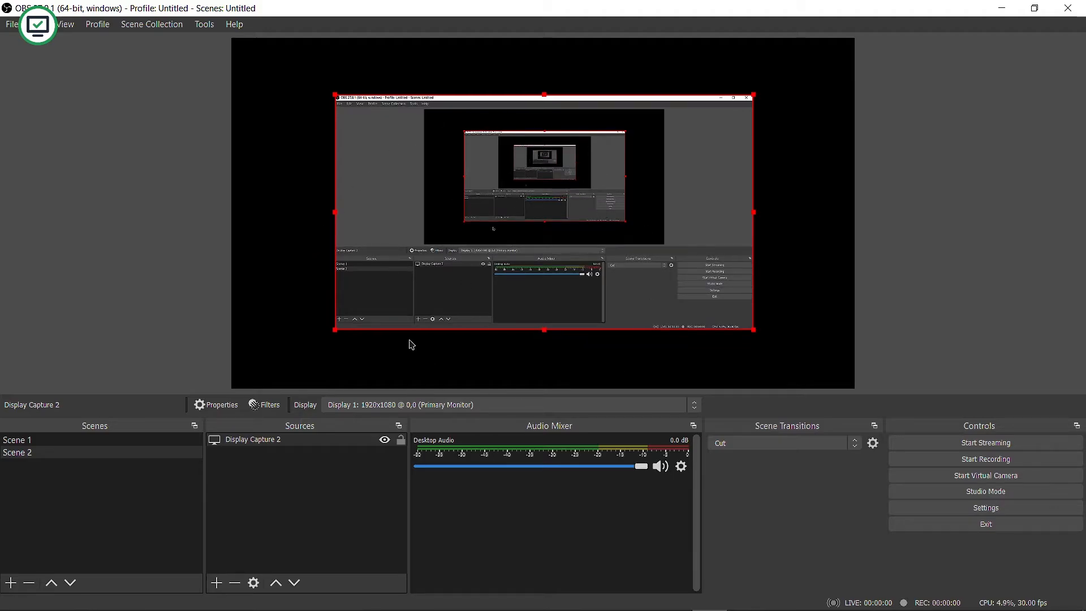
pyautogui.click(107, 441)
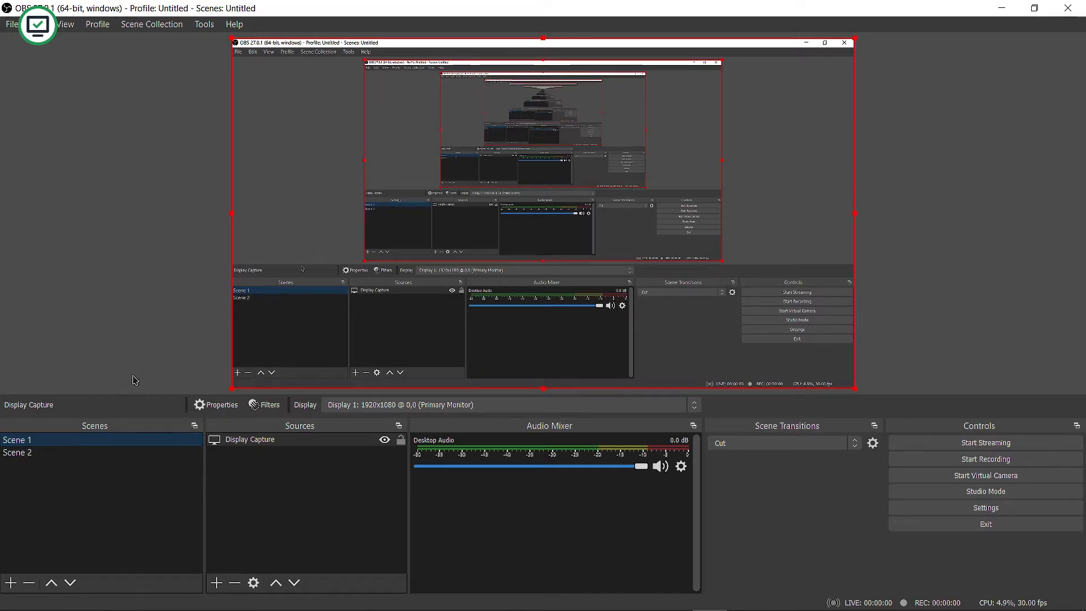
pyautogui.click(78, 452)
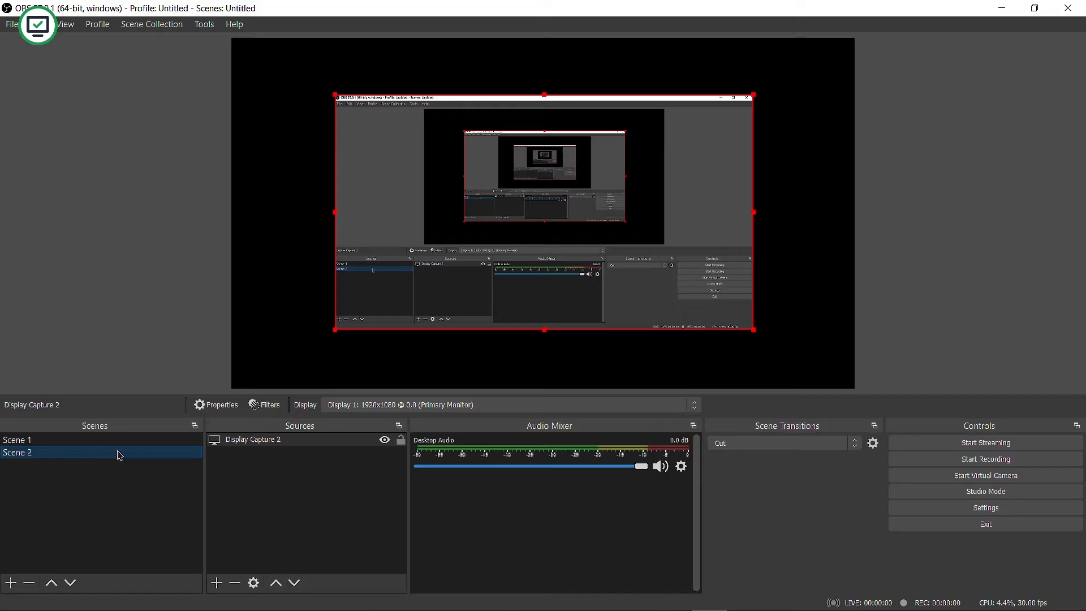
pyautogui.click(82, 441)
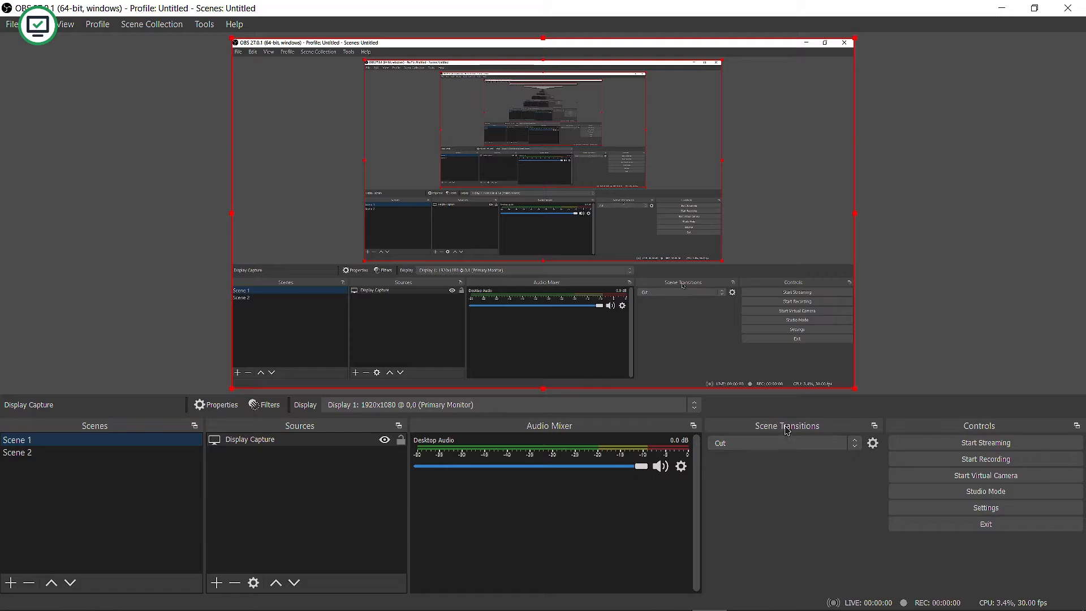
# Step: Set the scene transition to Slide and preview it by switching between Scene 1 and Scene 2
pyautogui.click(821, 444)
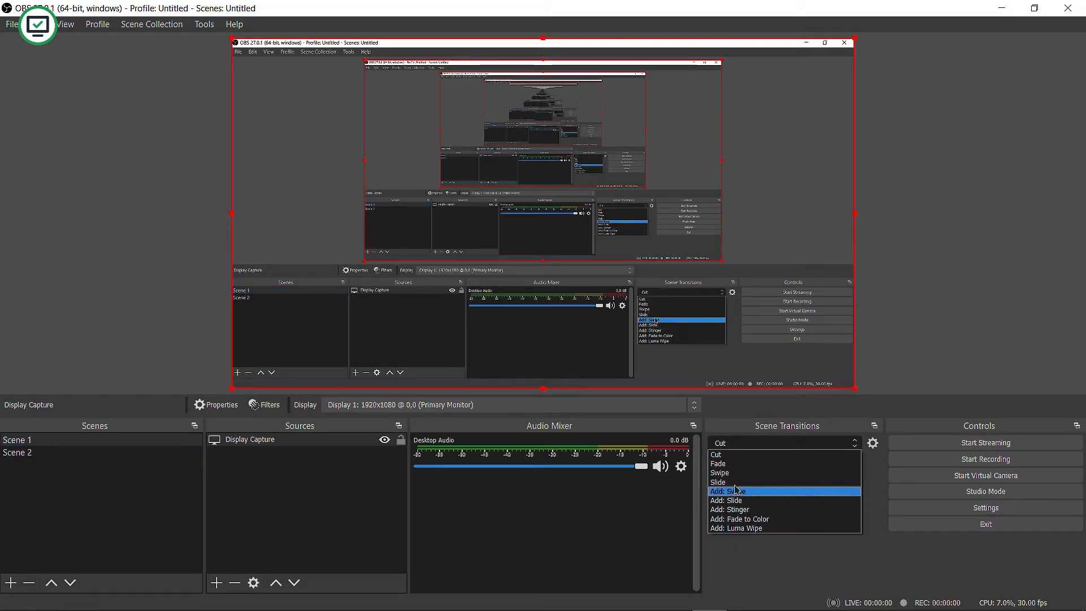
pyautogui.click(762, 484)
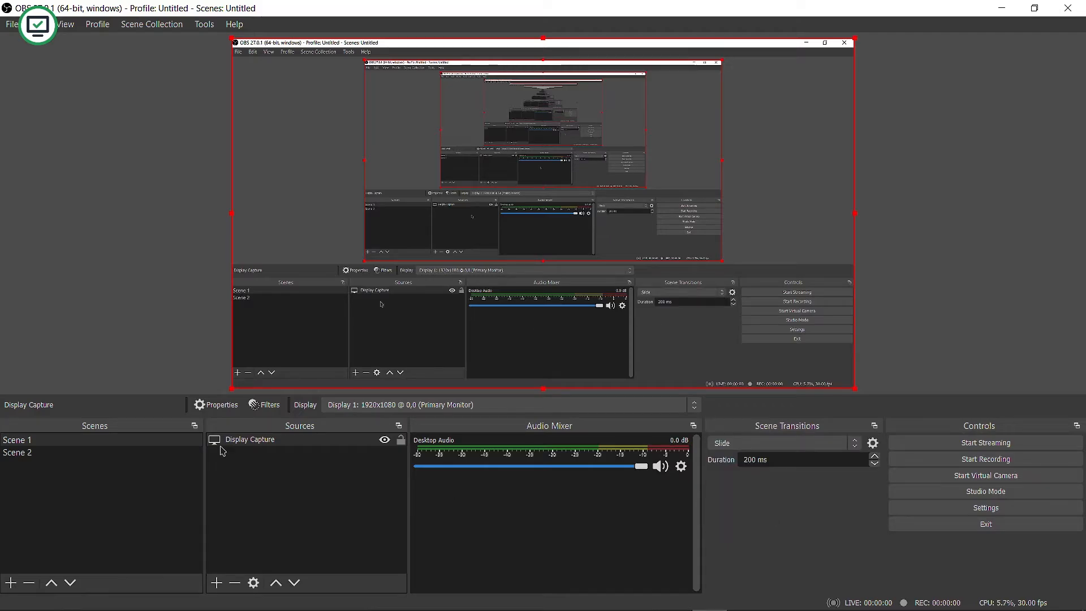
pyautogui.click(44, 456)
pyautogui.click(44, 458)
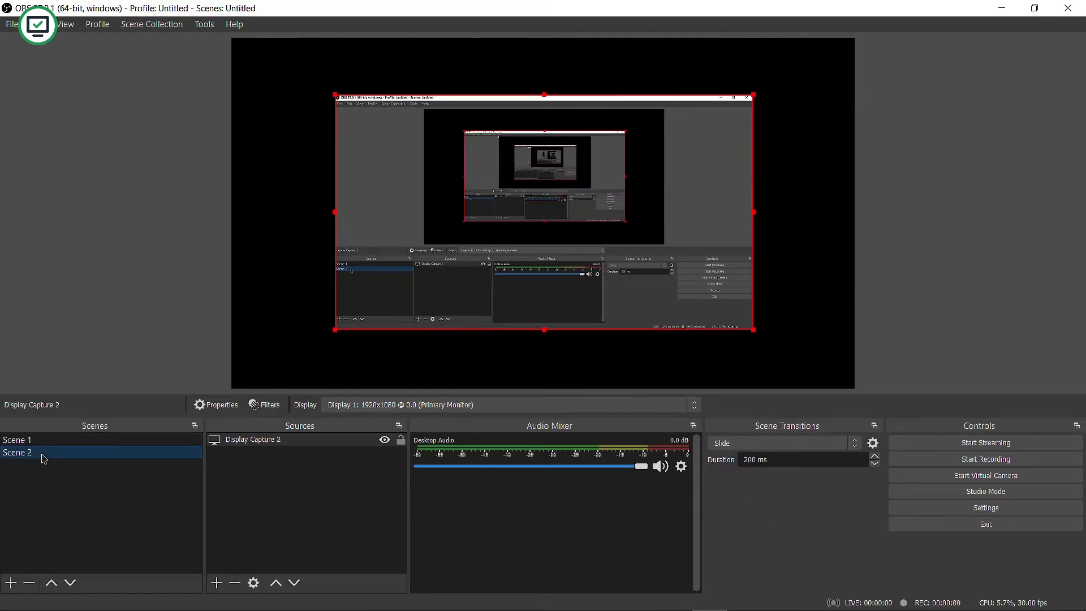
pyautogui.press('Up')
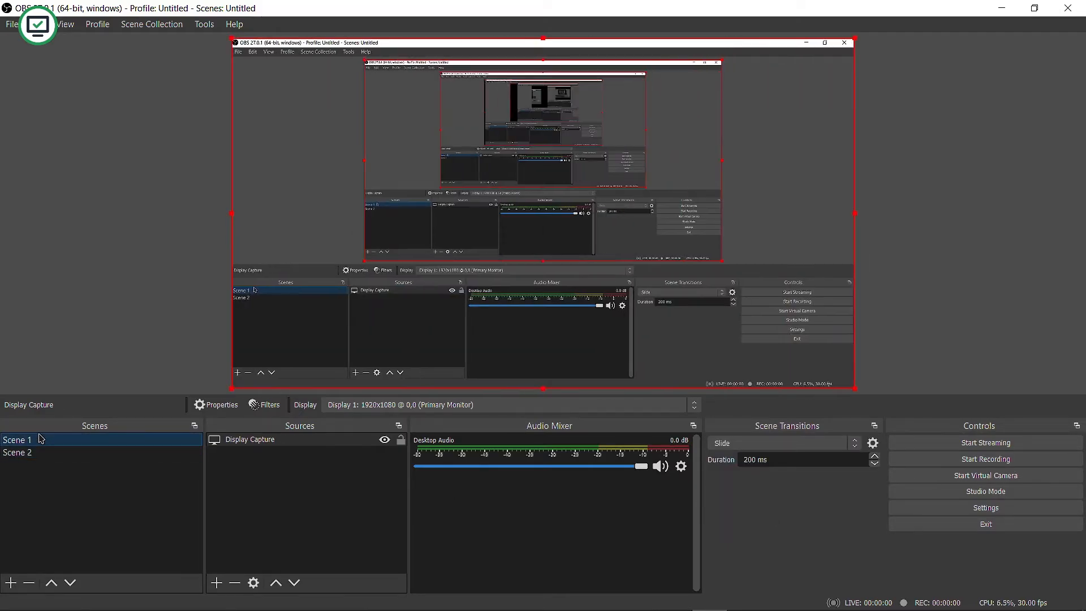
pyautogui.click(45, 453)
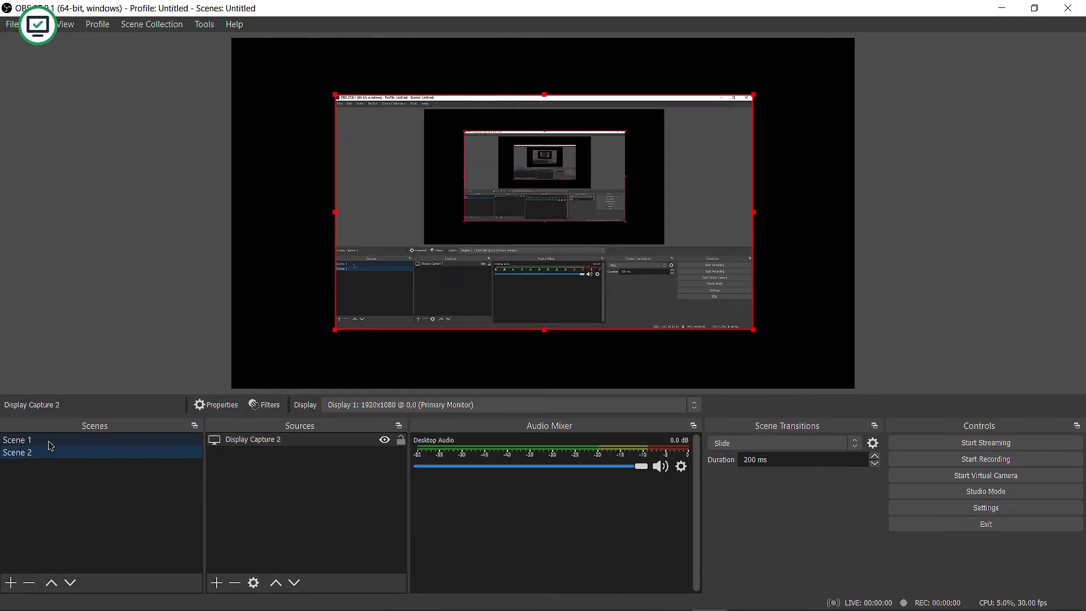
pyautogui.press('Up')
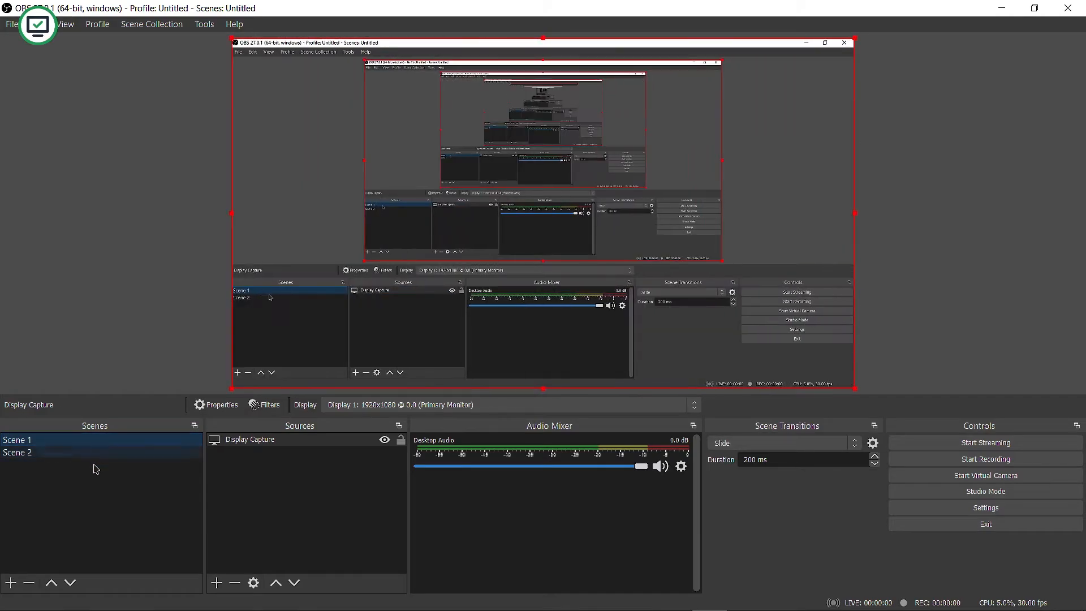
# Step: Try a Slide transition duration of 500 ms by switching back and forth between the two scenes
pyautogui.click(874, 456)
pyautogui.click(874, 456)
pyautogui.click(874, 456)
pyautogui.click(874, 463)
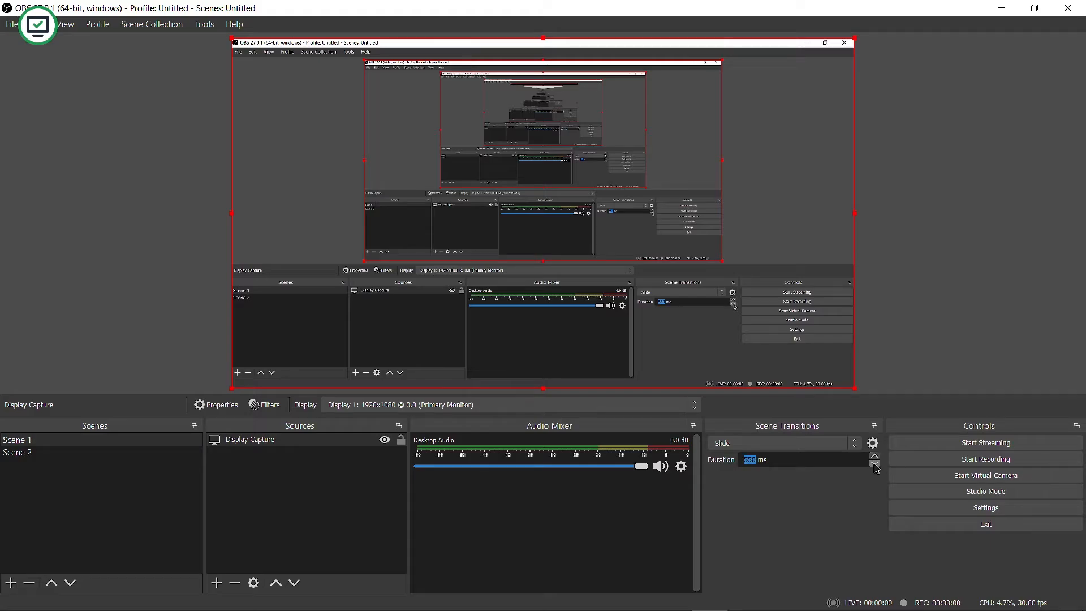
pyautogui.click(51, 453)
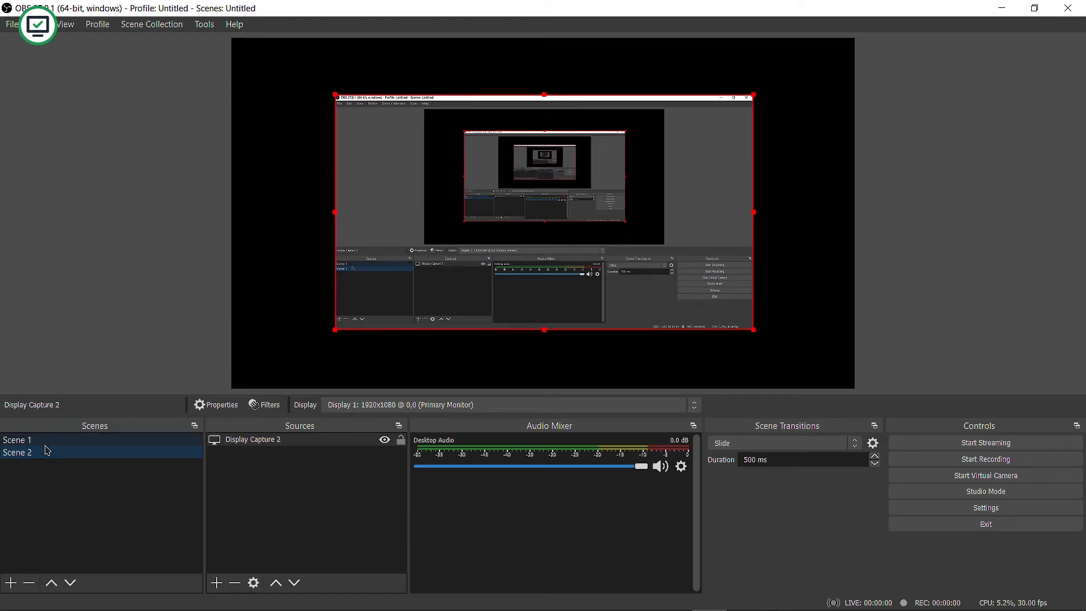
pyautogui.click(46, 444)
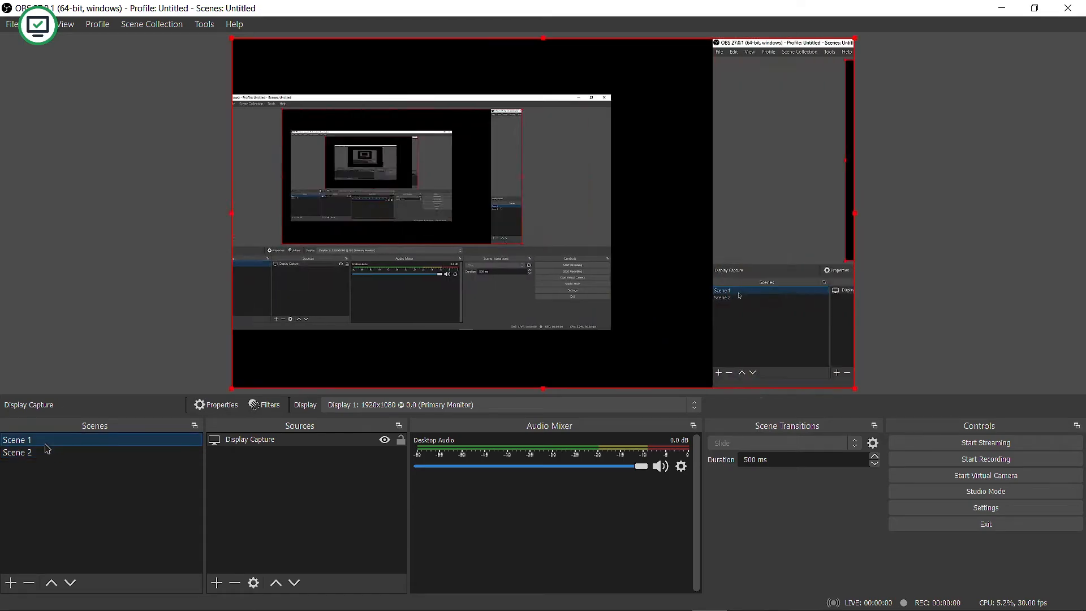
pyautogui.click(47, 452)
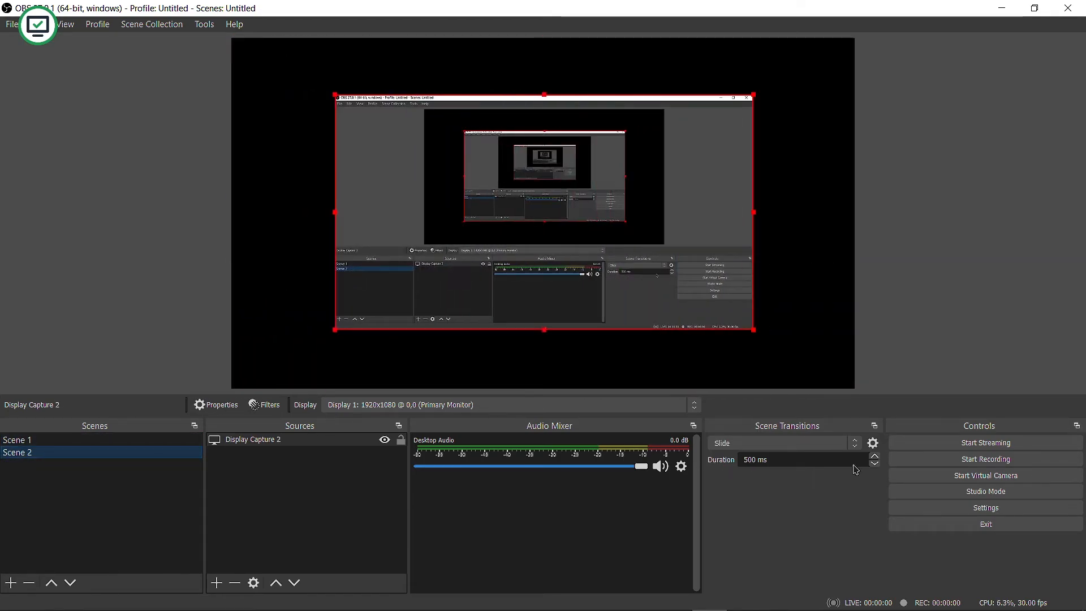
# Step: Set the Slide transition duration to 50 ms and test it between the scenes, ending on Scene 1
pyautogui.click(874, 465)
pyautogui.click(874, 466)
pyautogui.click(873, 465)
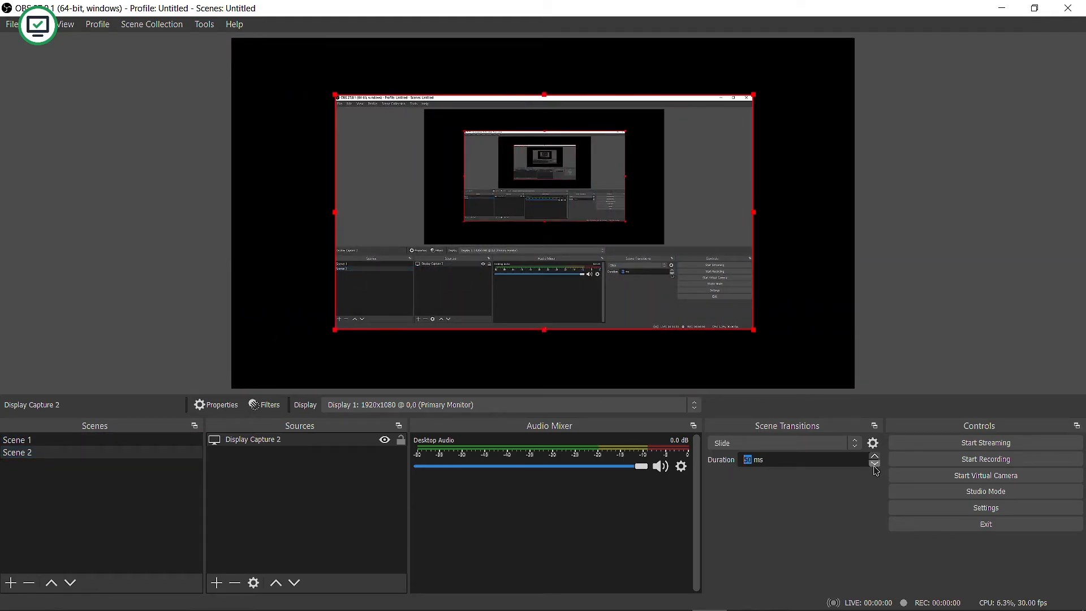
pyautogui.click(58, 444)
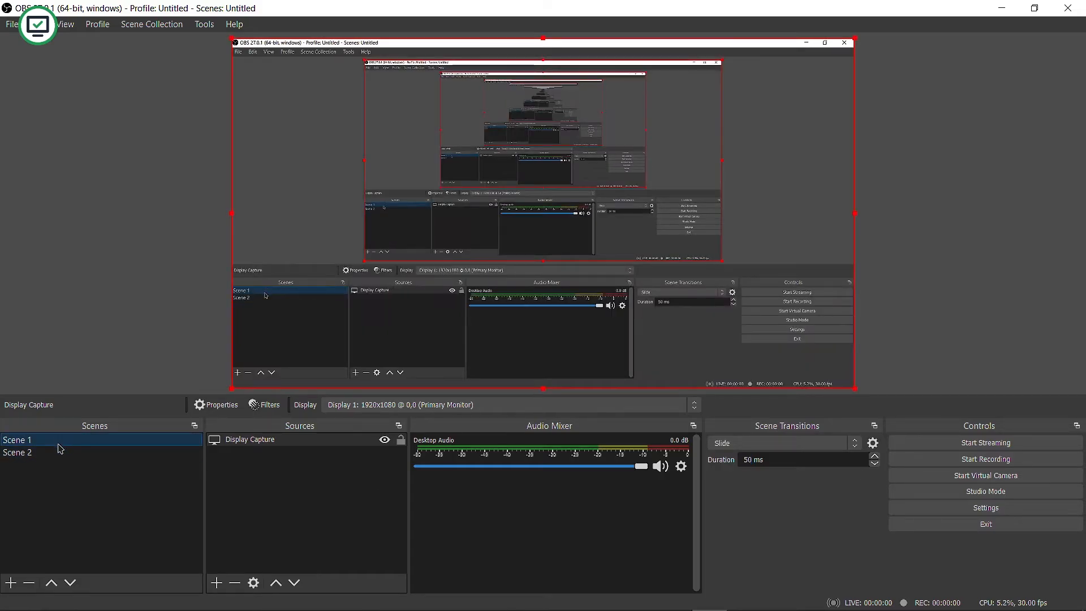
pyautogui.click(60, 451)
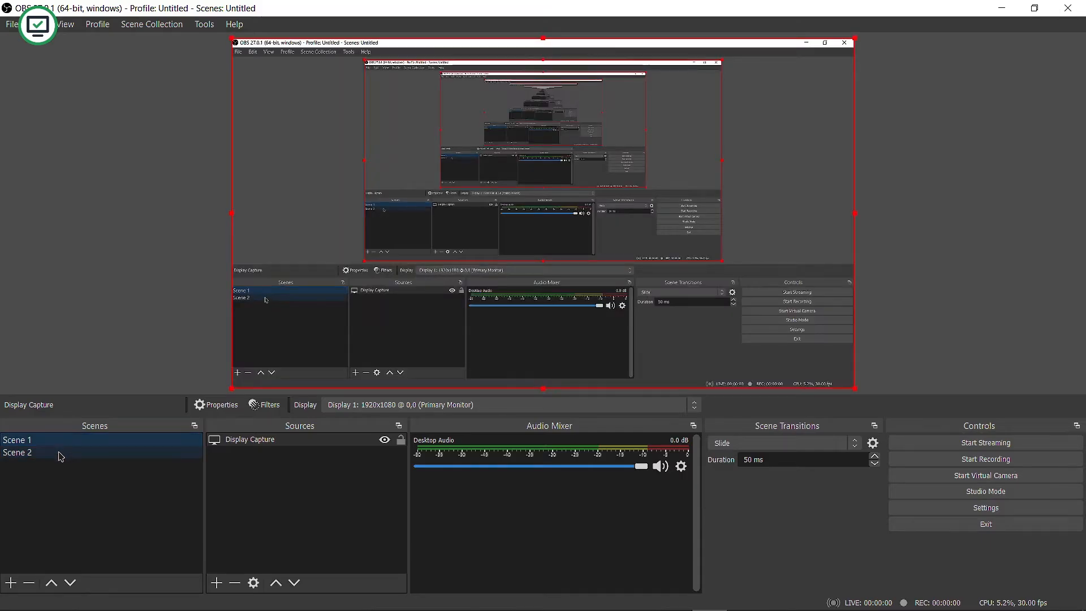
pyautogui.click(58, 440)
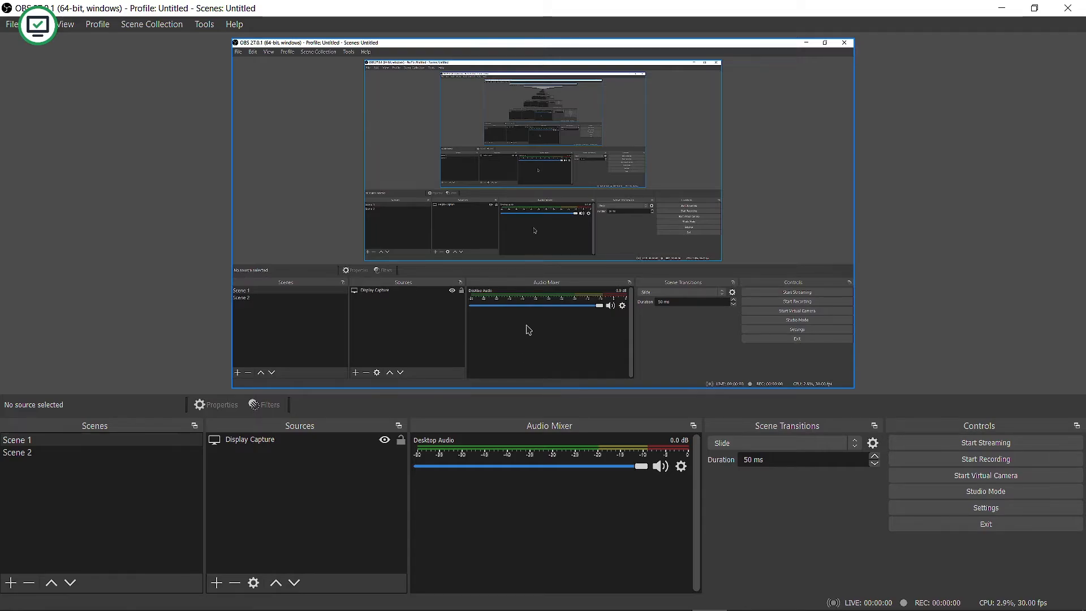
# Step: Add an Audio Input Capture source to Scene 1 using the device Microphone (High Definition Audio Device), keeping its mixer volume at 0.0 dB
pyautogui.click(214, 586)
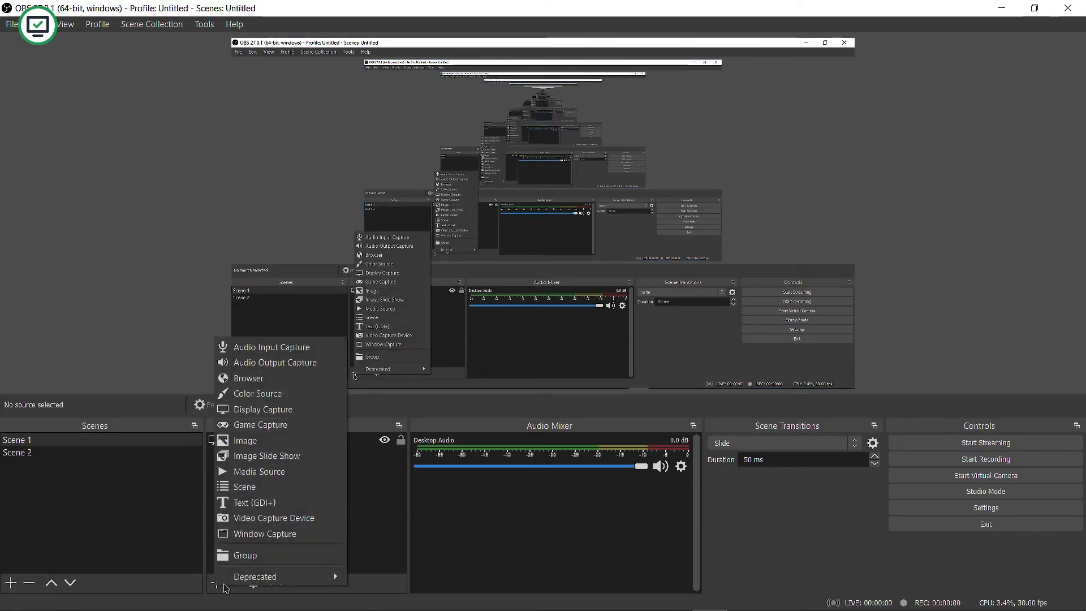
pyautogui.click(265, 346)
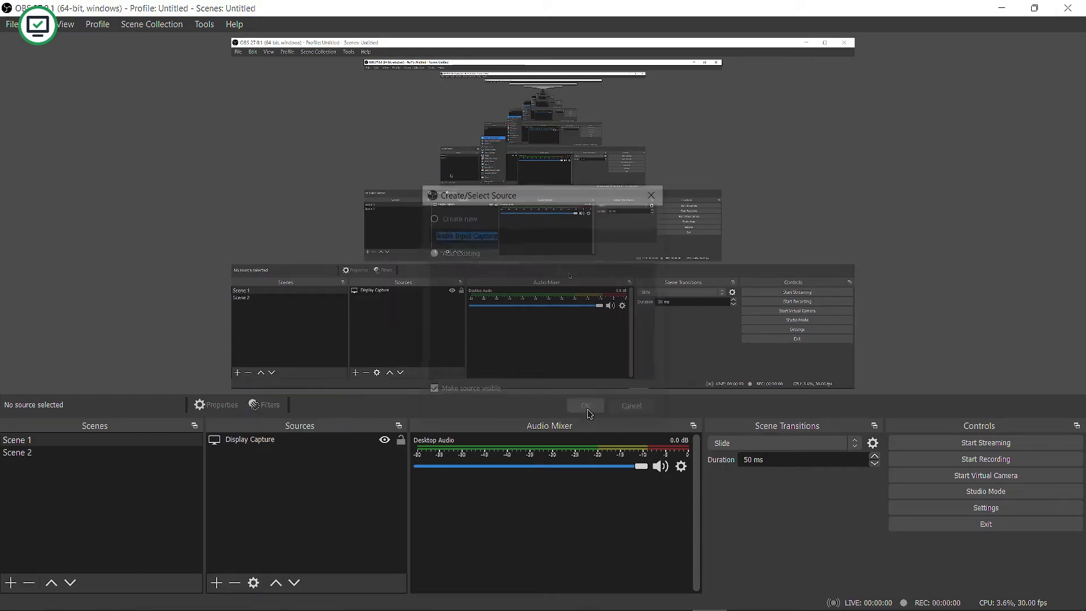
pyautogui.click(587, 411)
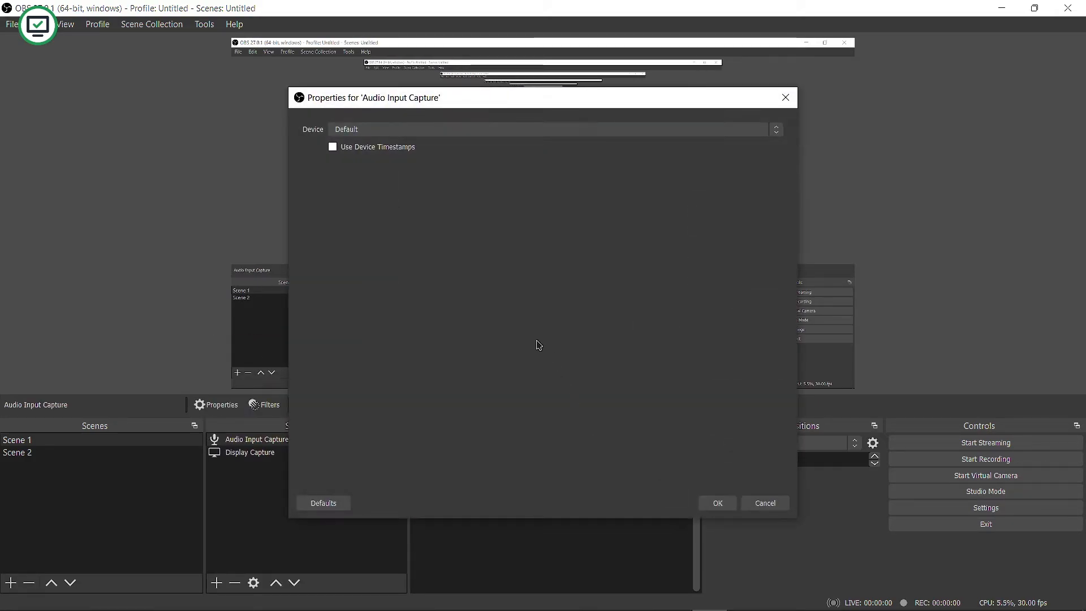
pyautogui.click(330, 128)
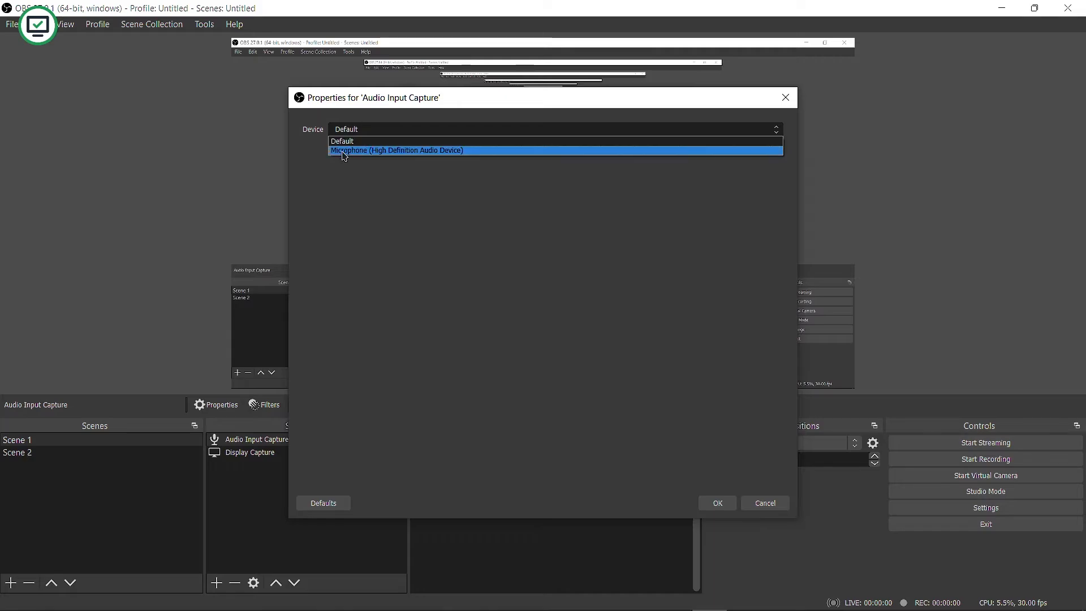
pyautogui.click(343, 150)
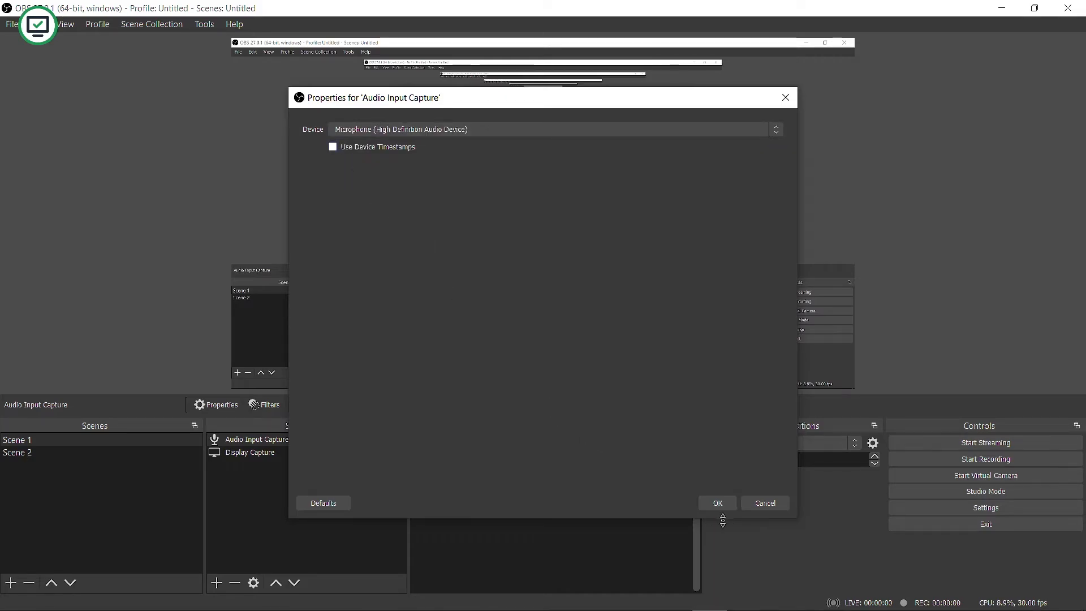
pyautogui.click(714, 503)
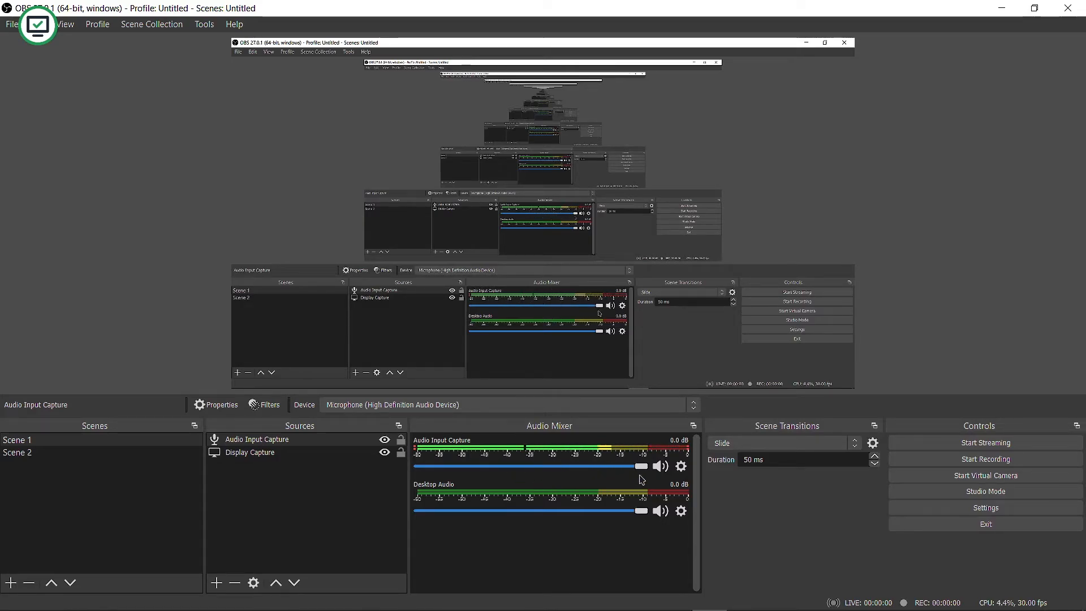
pyautogui.moveTo(641, 466); pyautogui.dragTo(646, 493)
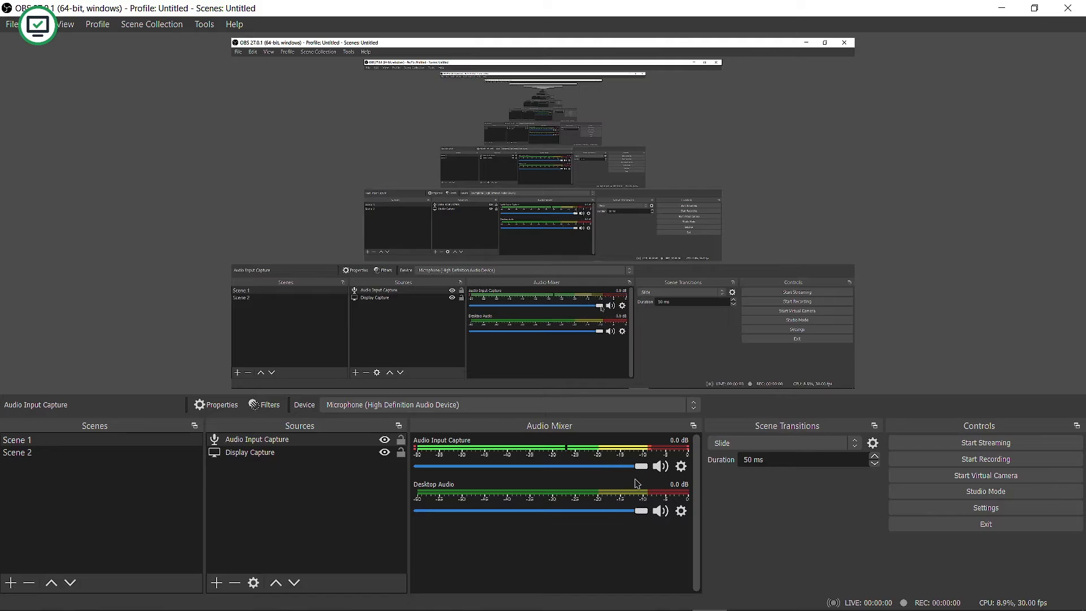
# Step: Add a Noise Suppression filter with its default name to the Audio Input Capture source
pyautogui.click(248, 444)
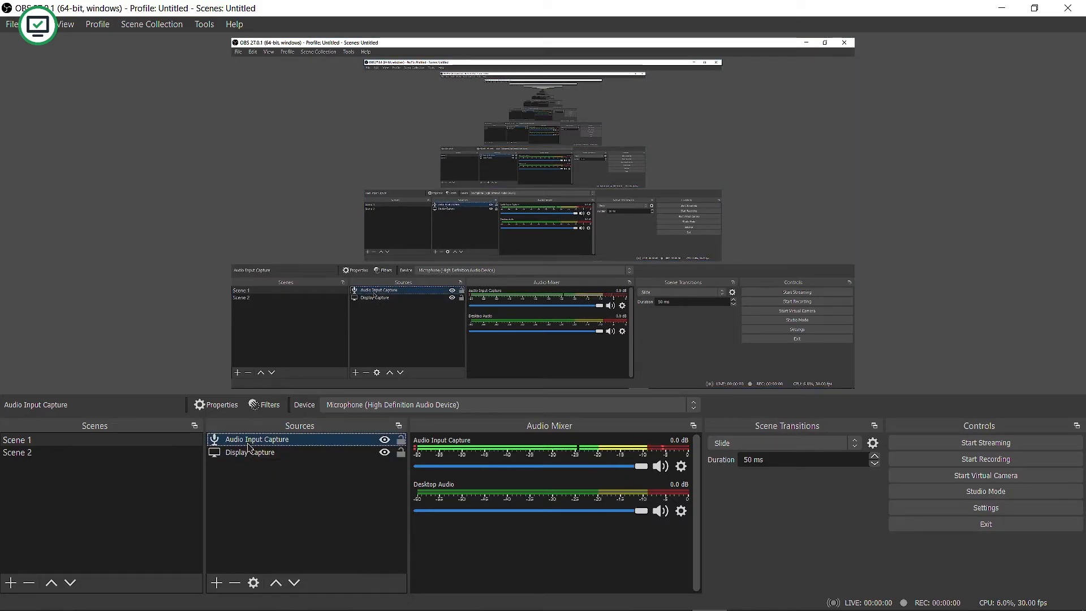
pyautogui.rightClick(248, 446)
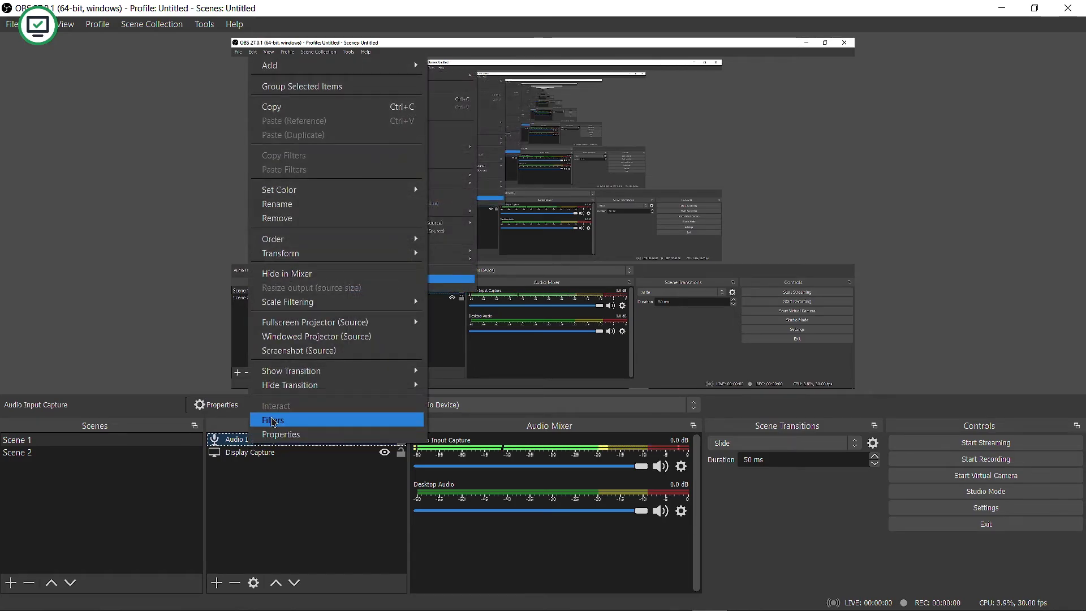
pyautogui.click(273, 420)
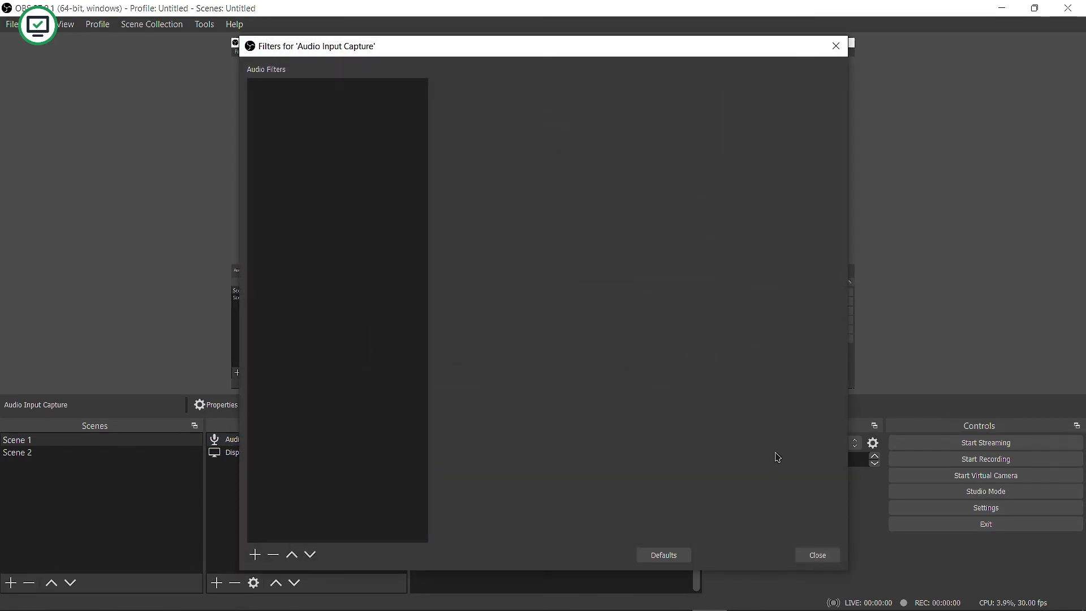
pyautogui.click(255, 553)
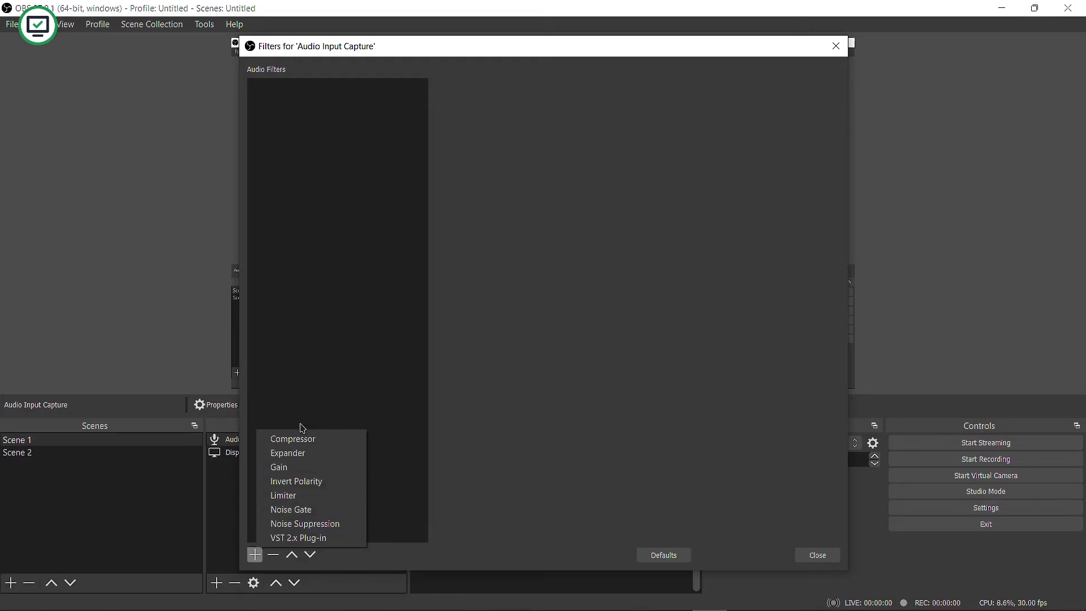
pyautogui.click(302, 530)
pyautogui.click(513, 333)
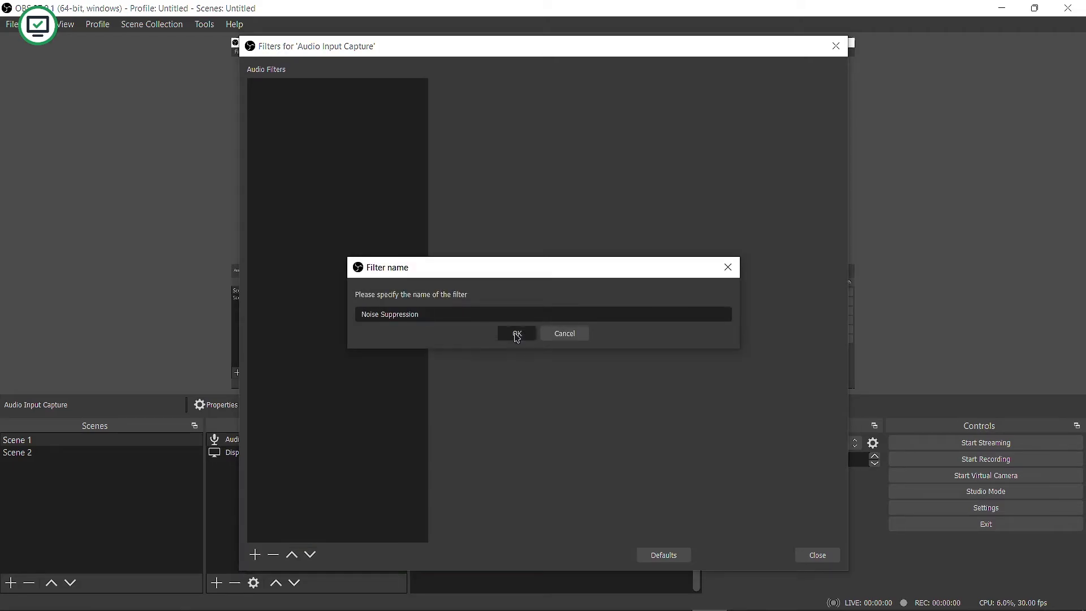
pyautogui.click(801, 556)
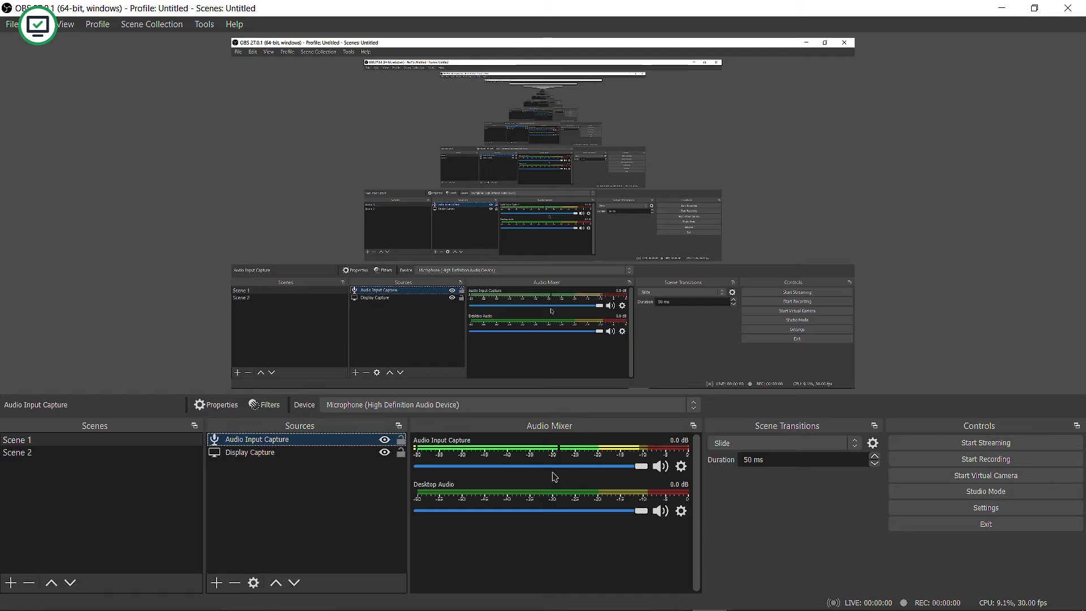
# Step: Add a Compressor filter with its default name and settings to the Audio Input Capture source
pyautogui.rightClick(284, 442)
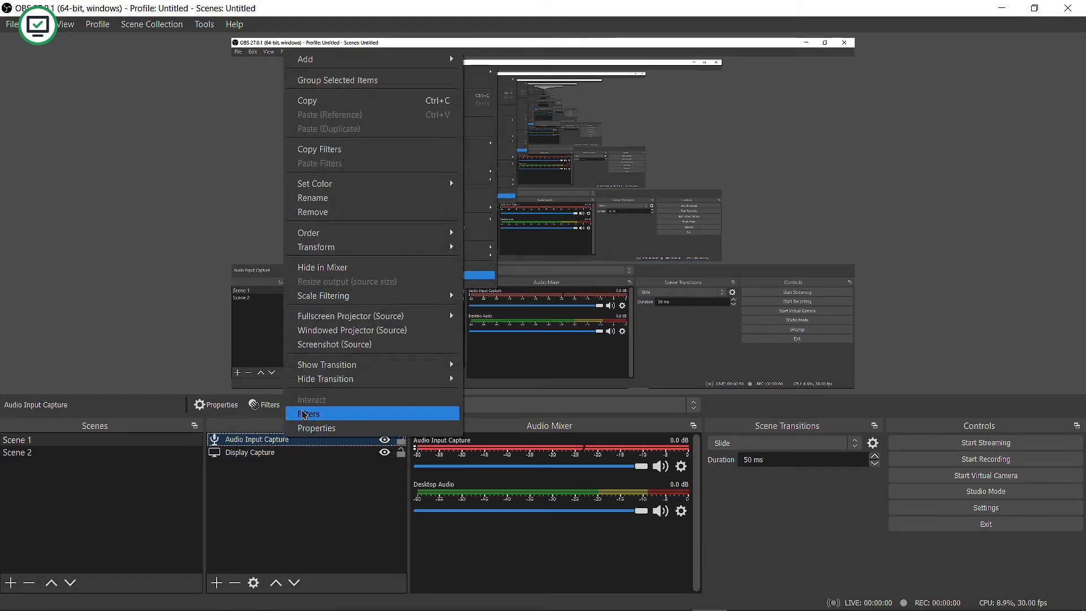
pyautogui.click(339, 413)
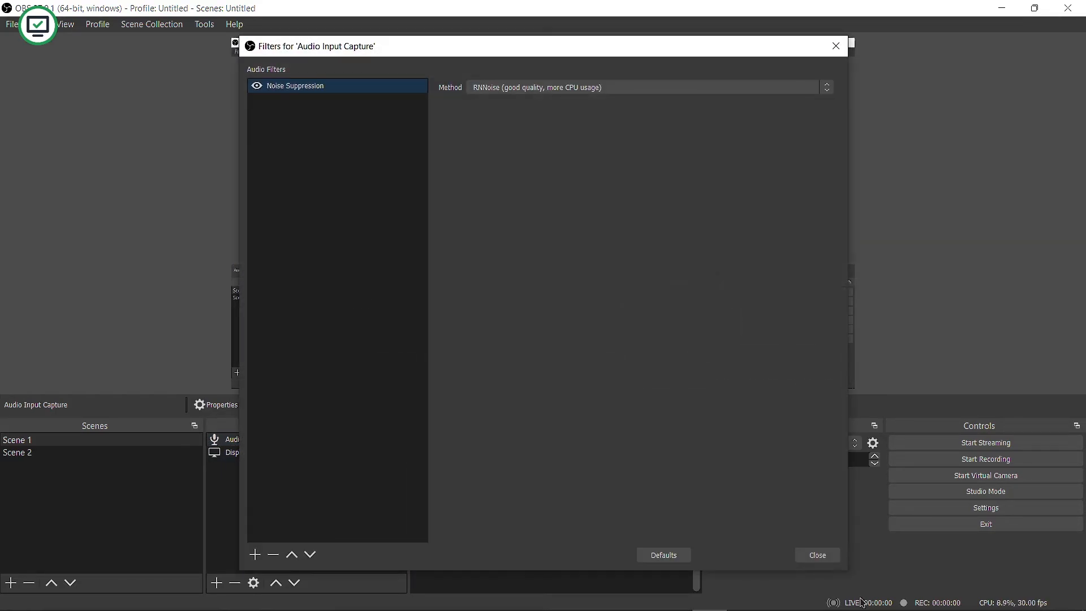
pyautogui.click(255, 554)
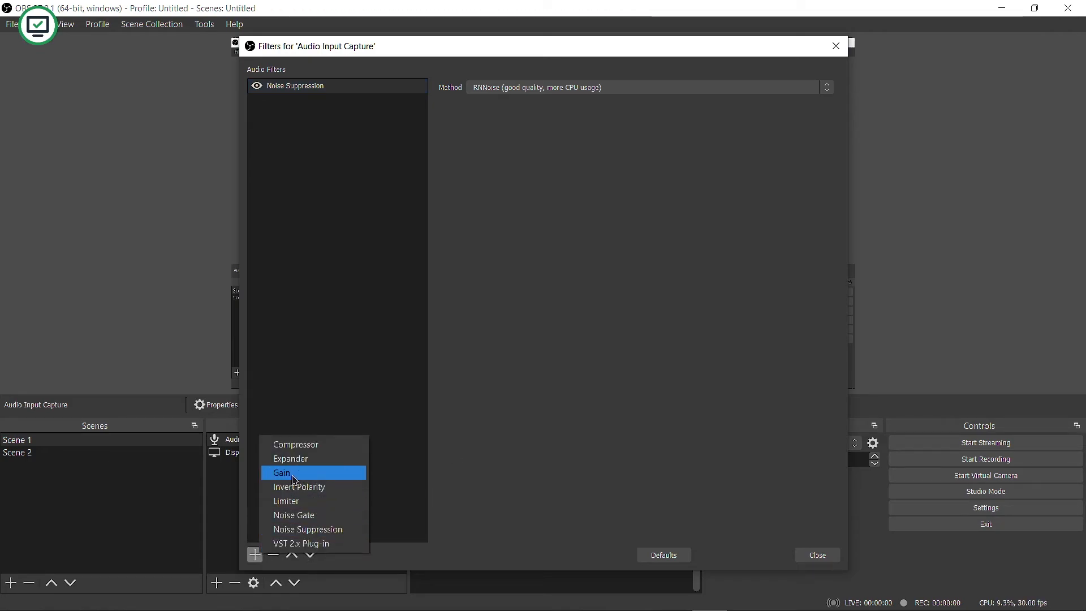
pyautogui.click(301, 445)
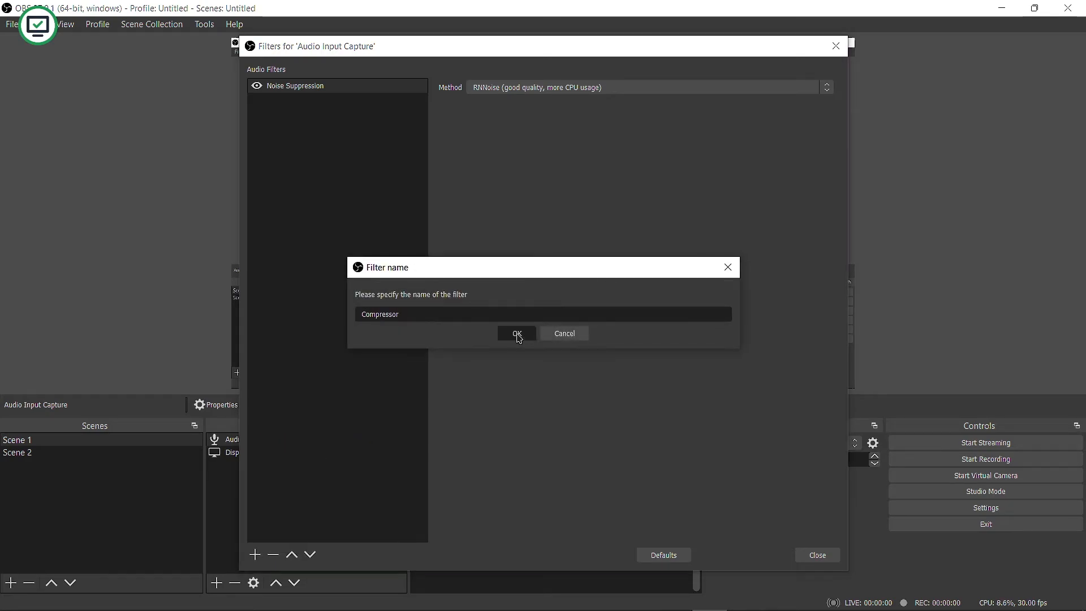
pyautogui.click(515, 334)
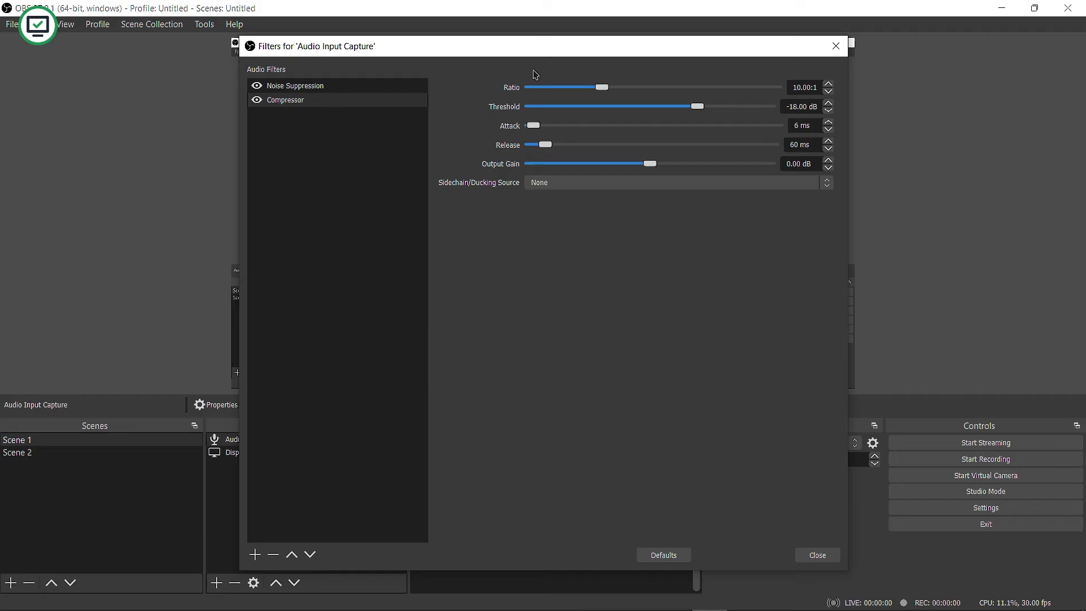
pyautogui.click(812, 559)
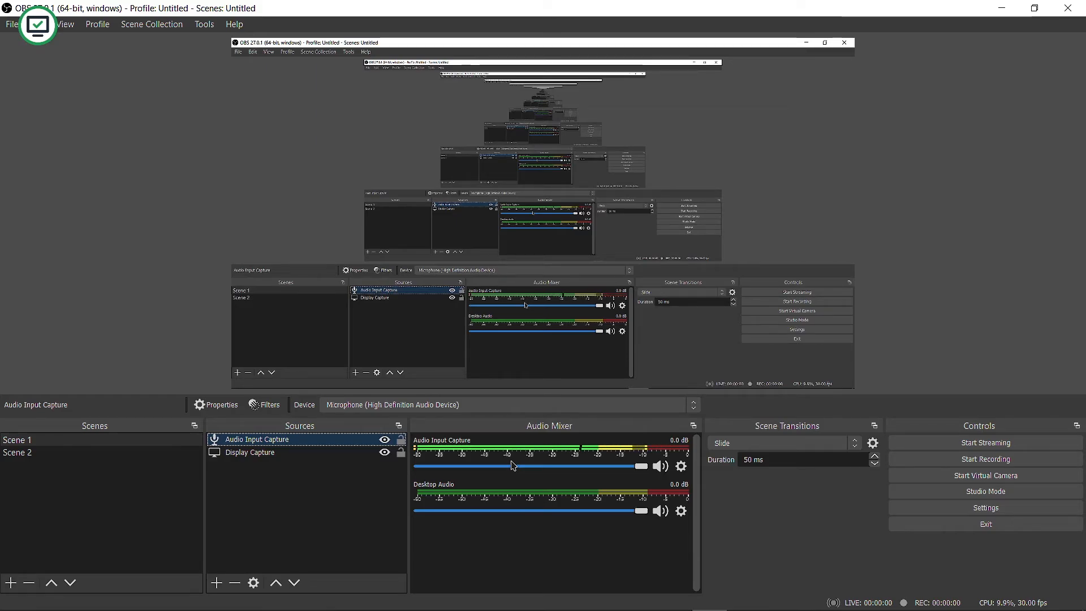
pyautogui.click(530, 407)
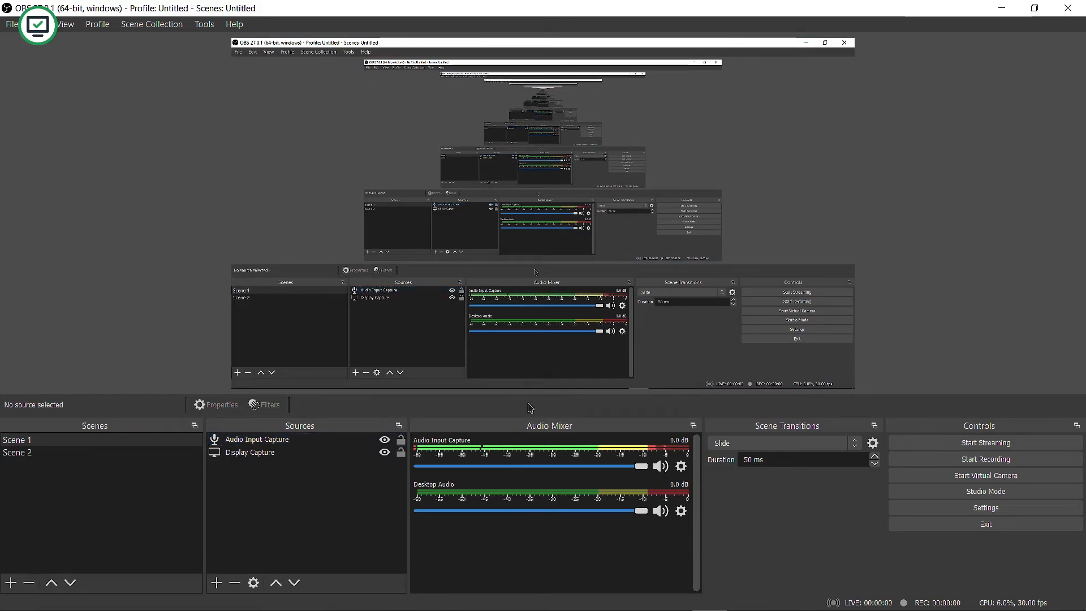
pyautogui.click(239, 454)
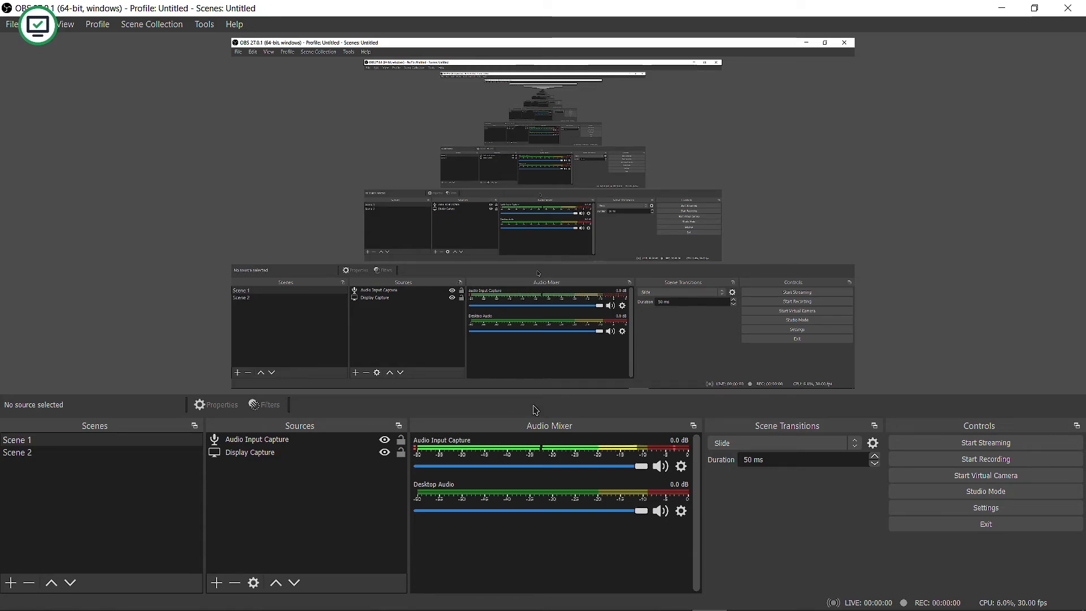
# Step: Assign hotkey 1 for switching to Scene 1 and hotkey 2 for switching to Scene 2, and save the settings
pyautogui.click(933, 512)
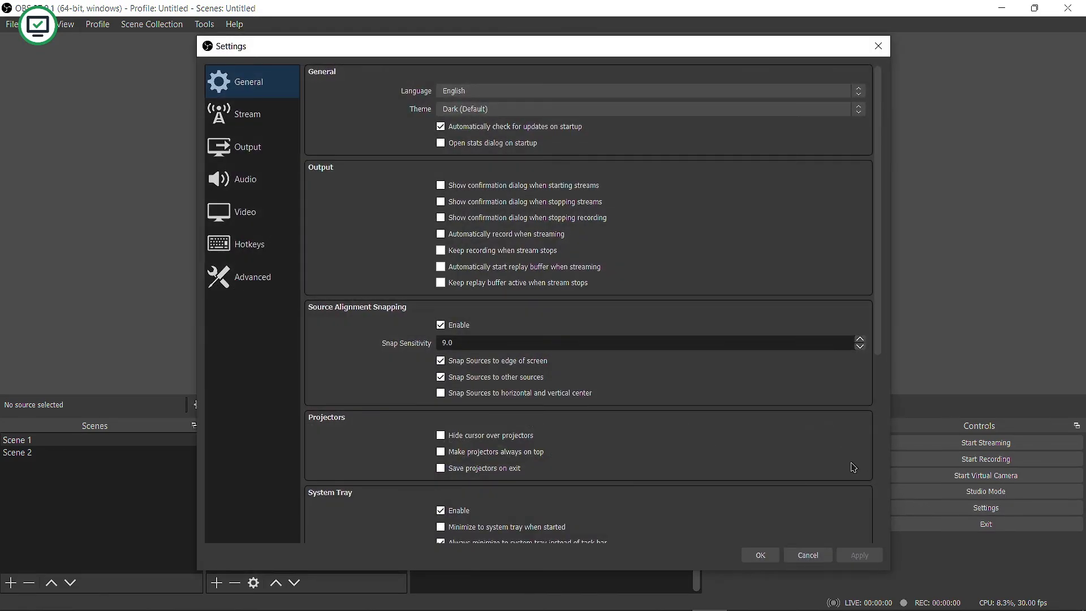
pyautogui.click(263, 259)
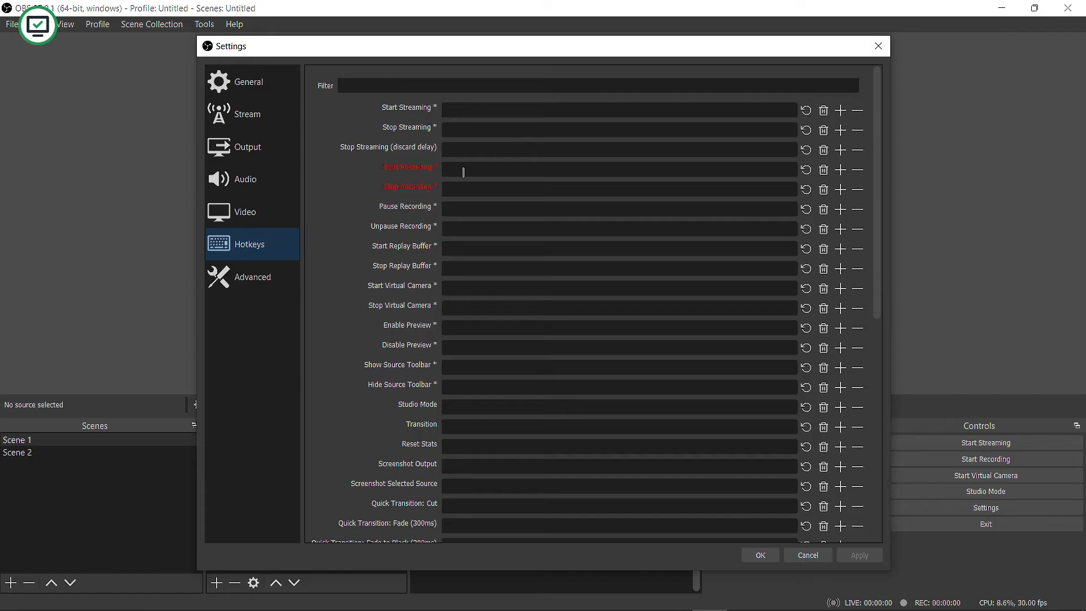
pyautogui.click(467, 170)
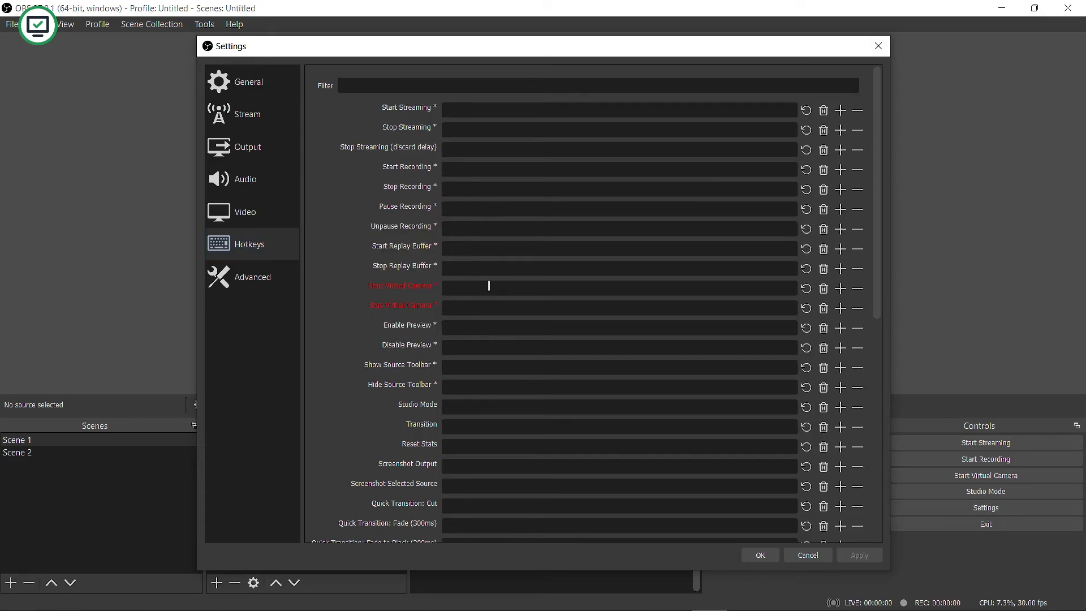
pyautogui.scroll(-3, 480, 334)
pyautogui.scroll(-5, 480, 334)
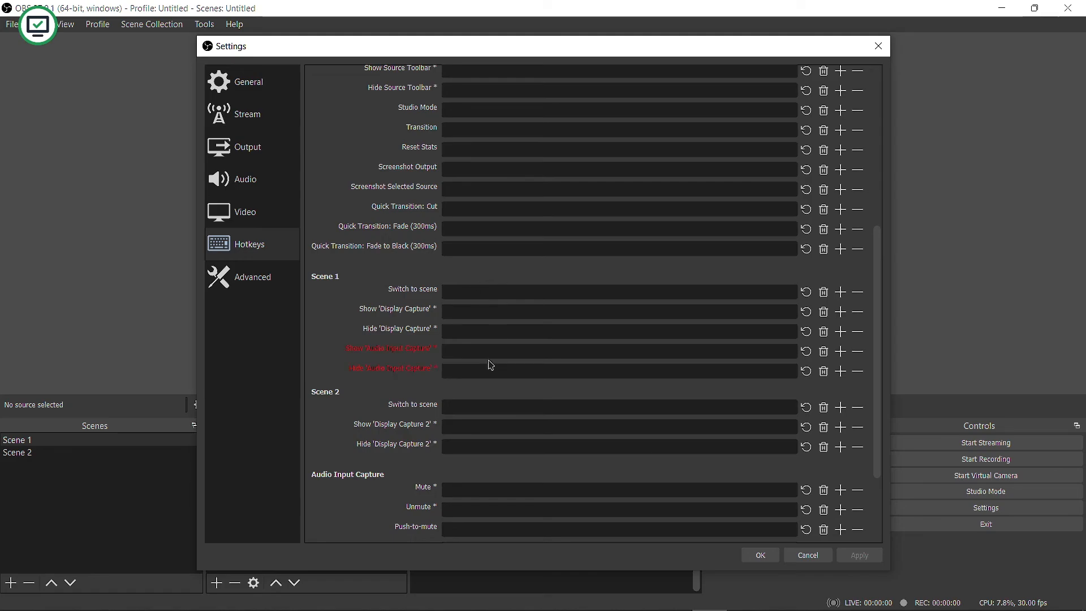
pyautogui.click(459, 293)
pyautogui.press('1')
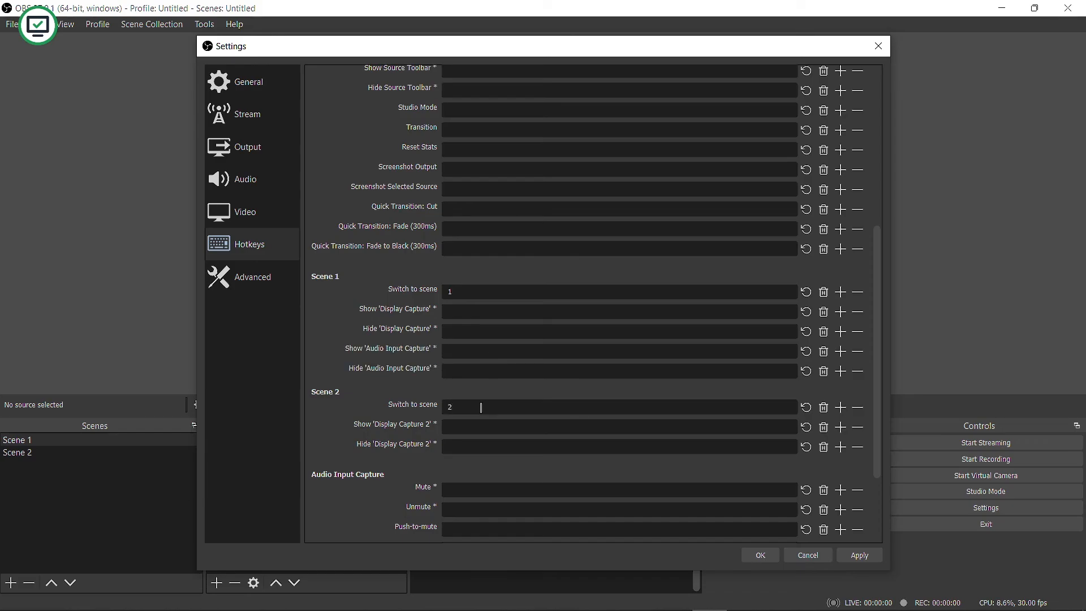
pyautogui.click(861, 558)
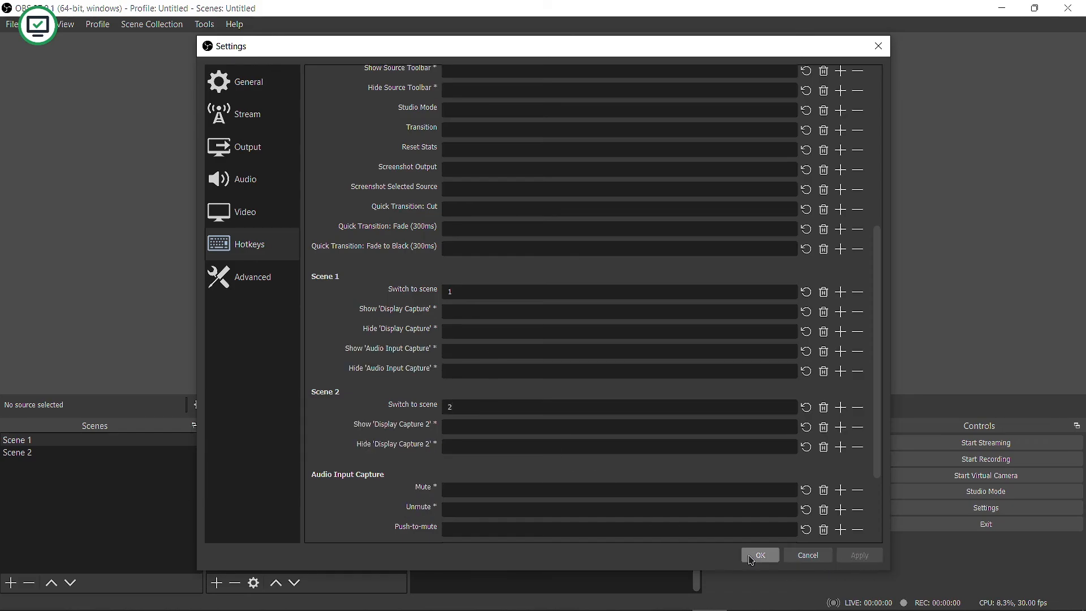
pyautogui.click(750, 559)
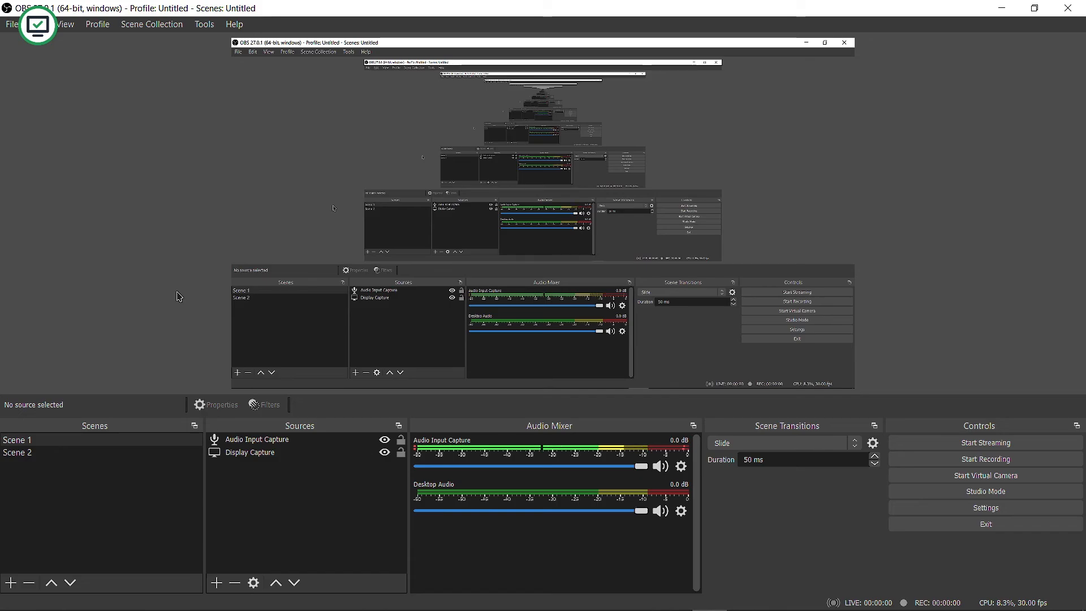